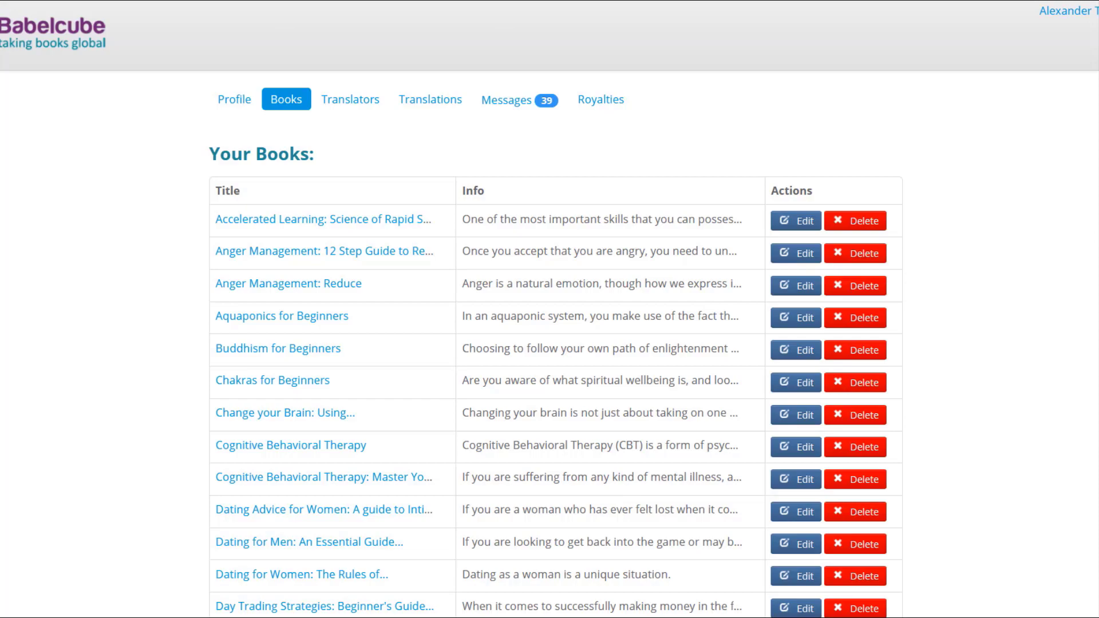
- Scroll down the Your Books page toward the Add a New Book link
{"action": "scroll", "coordinate": [550, 343], "scroll_direction": "down", "scroll_amount": 20}
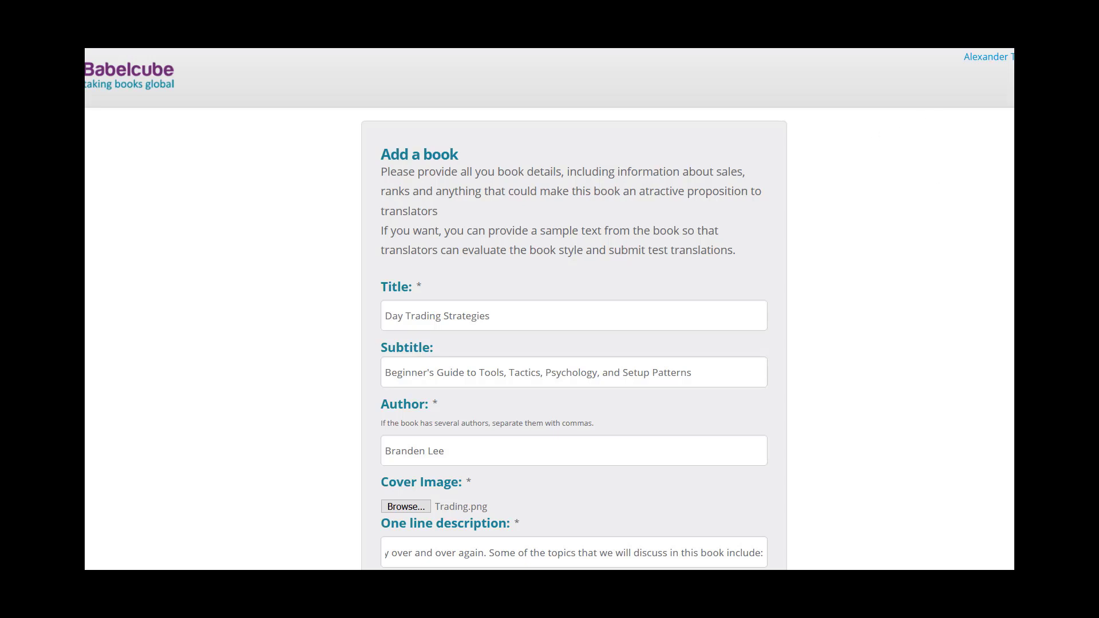
{"action": "scroll", "coordinate": [550, 309], "scroll_direction": "down", "scroll_amount": 3}
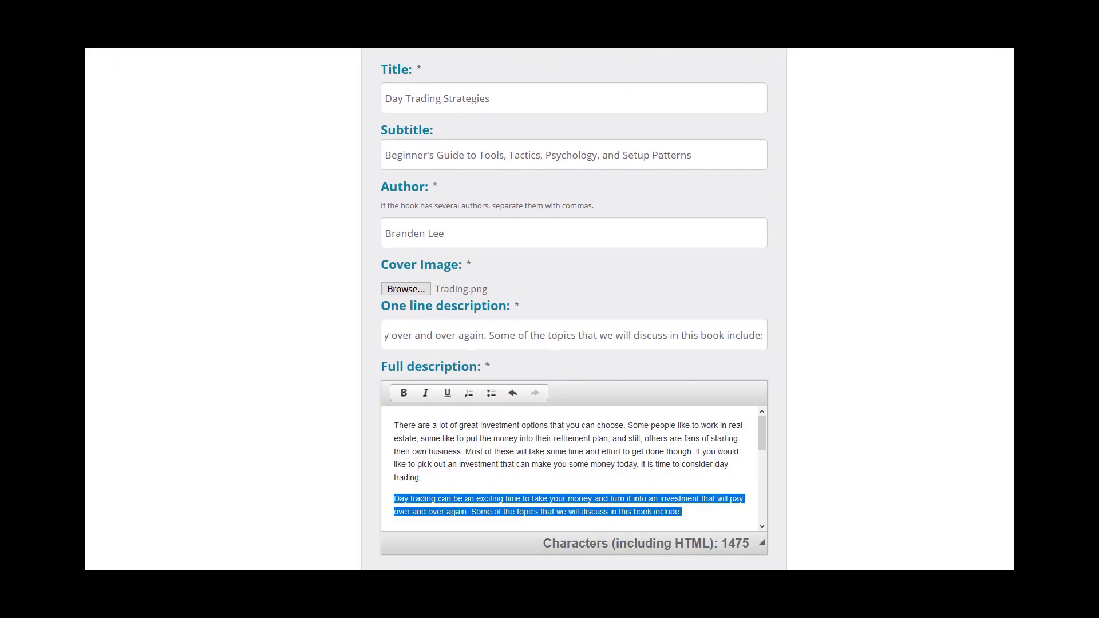
{"action": "scroll", "coordinate": [573, 309], "scroll_direction": "up", "scroll_amount": 1}
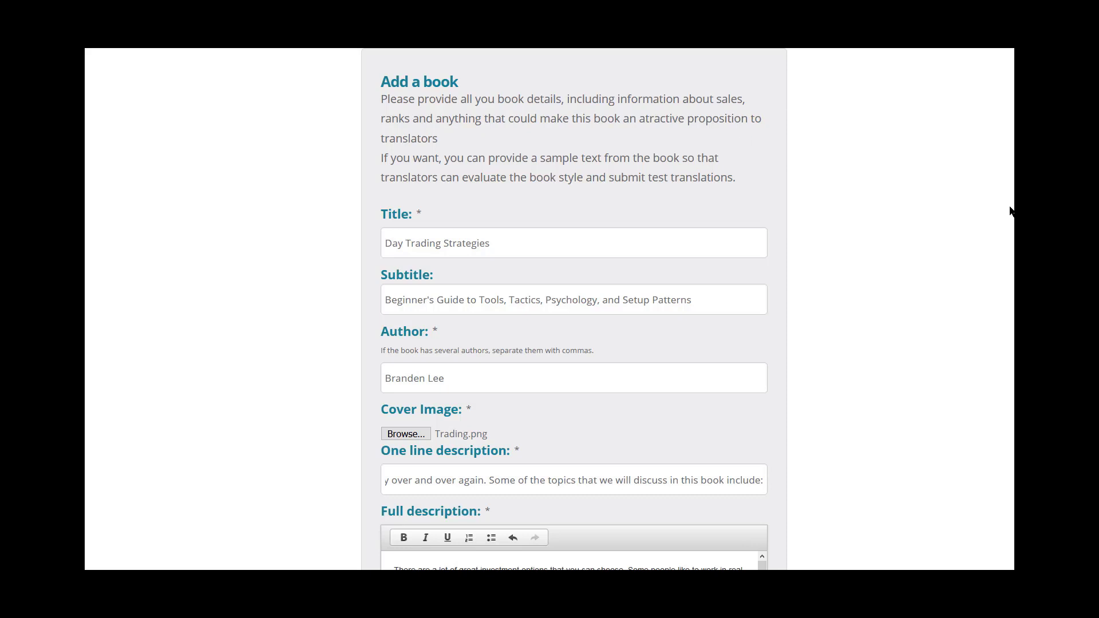
{"action": "scroll", "coordinate": [441, 64], "scroll_direction": "down", "scroll_amount": 4}
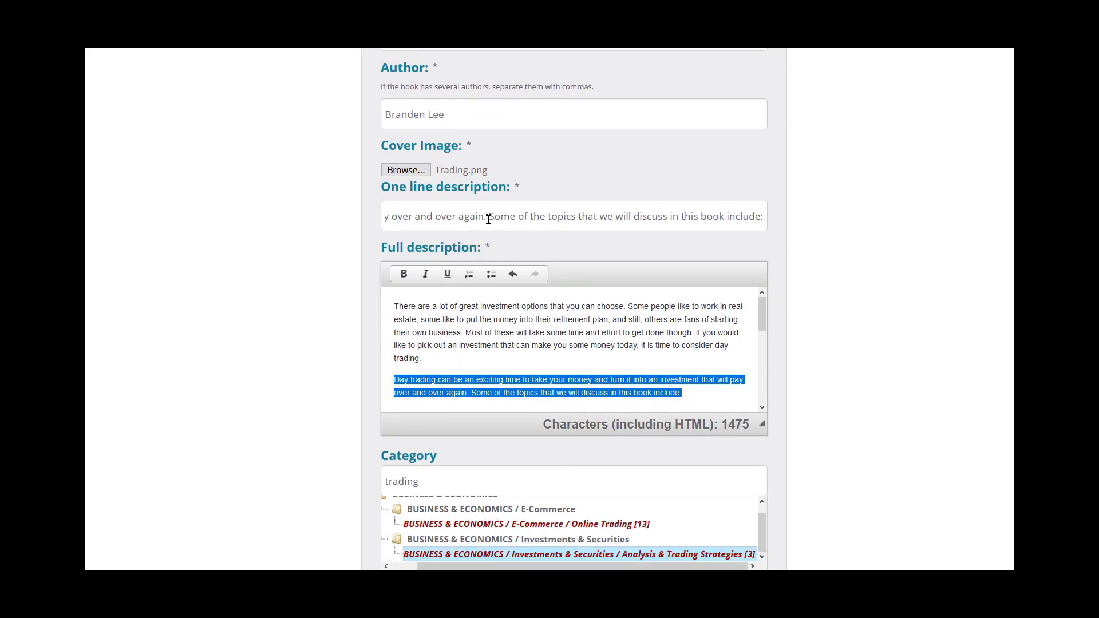
{"action": "left_click_drag", "start_coordinate": [616, 218], "coordinate": [322, 220]}
- Delete the empty line above the topic lines in the full description
{"action": "left_click", "coordinate": [408, 217]}
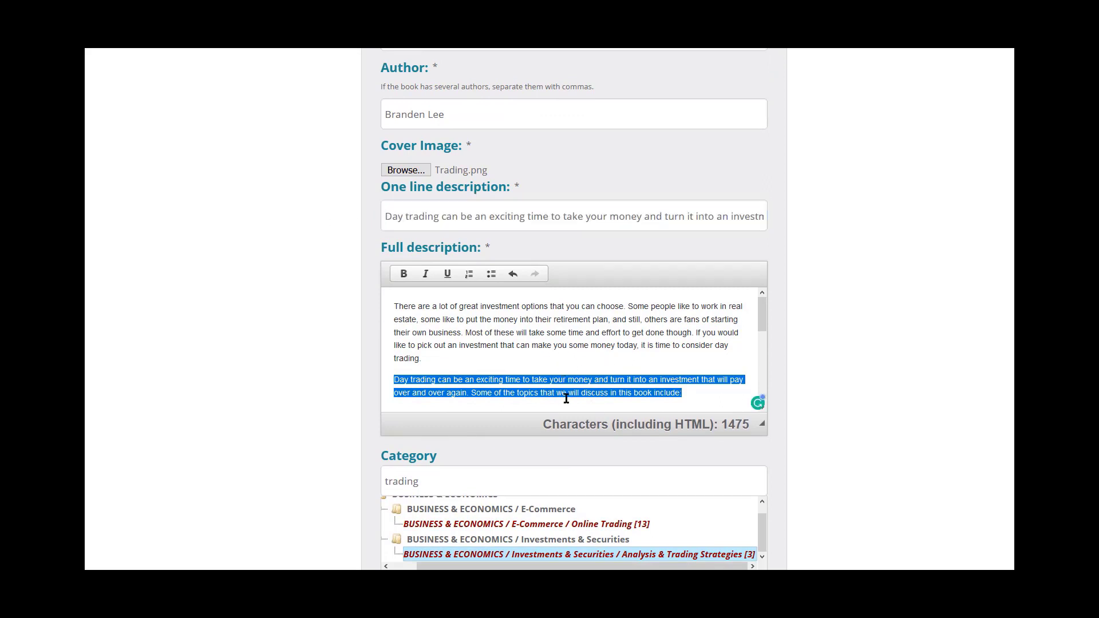
{"action": "left_click", "coordinate": [532, 217]}
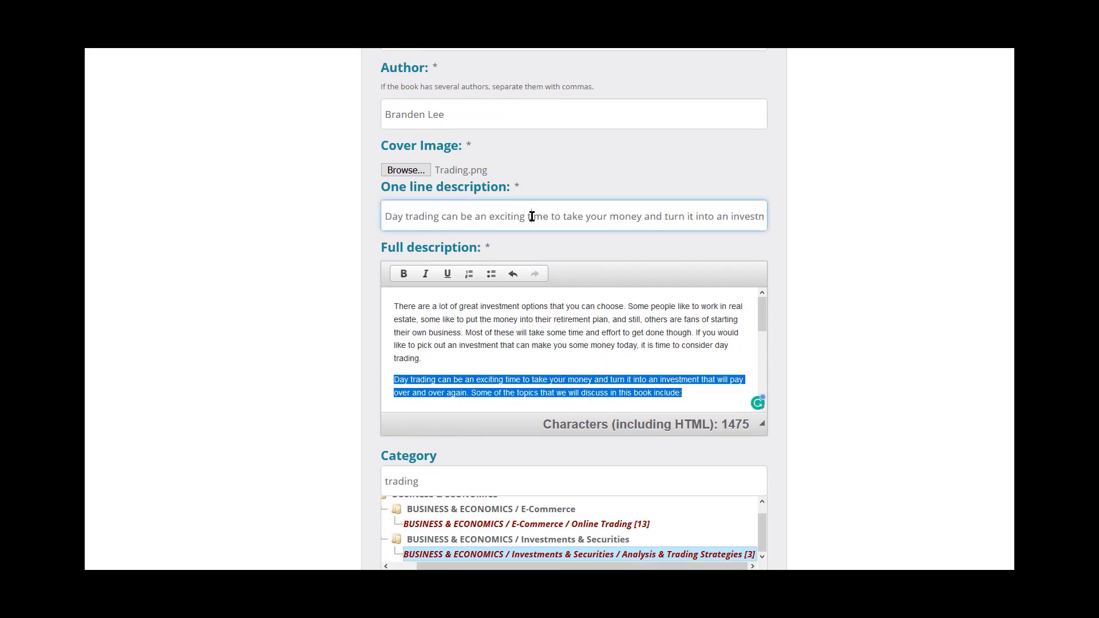
{"action": "left_click", "coordinate": [547, 392]}
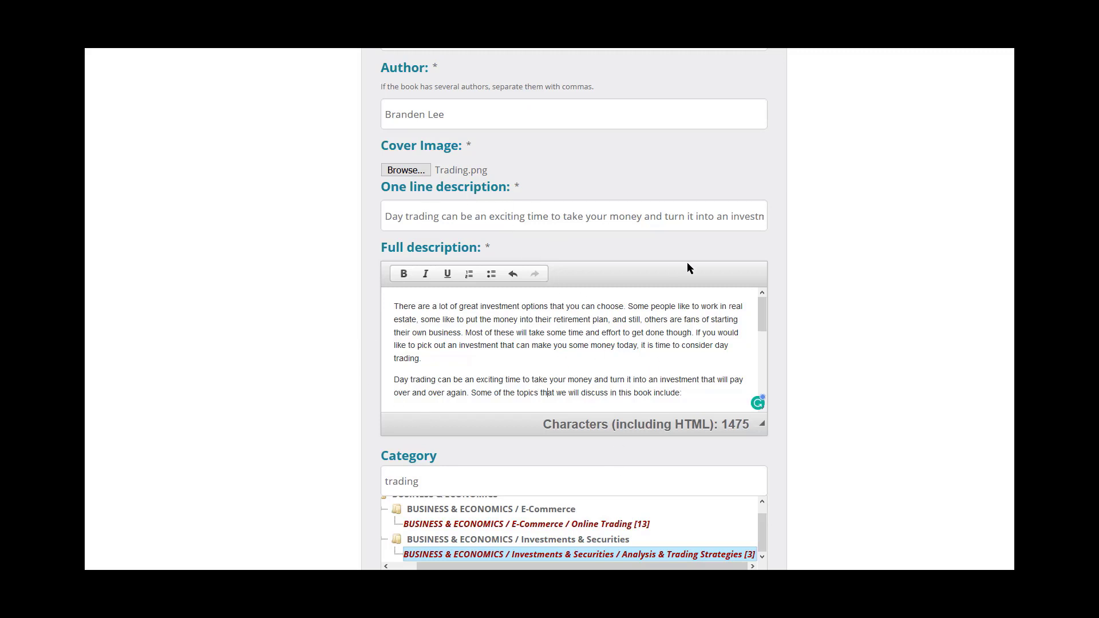
{"action": "left_click_drag", "start_coordinate": [763, 324], "coordinate": [767, 346]}
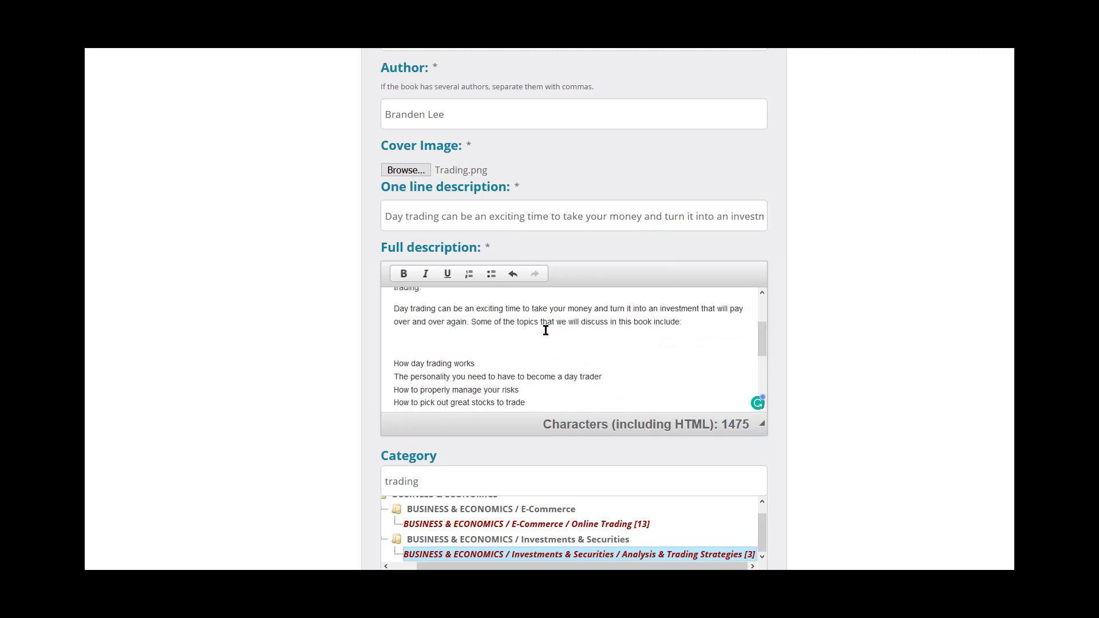
{"action": "key", "text": "BackSpace"}
- Format the topic lines, from 'How day trading works' down, as a bulleted list
{"action": "scroll", "coordinate": [606, 356], "scroll_direction": "down", "scroll_amount": 5}
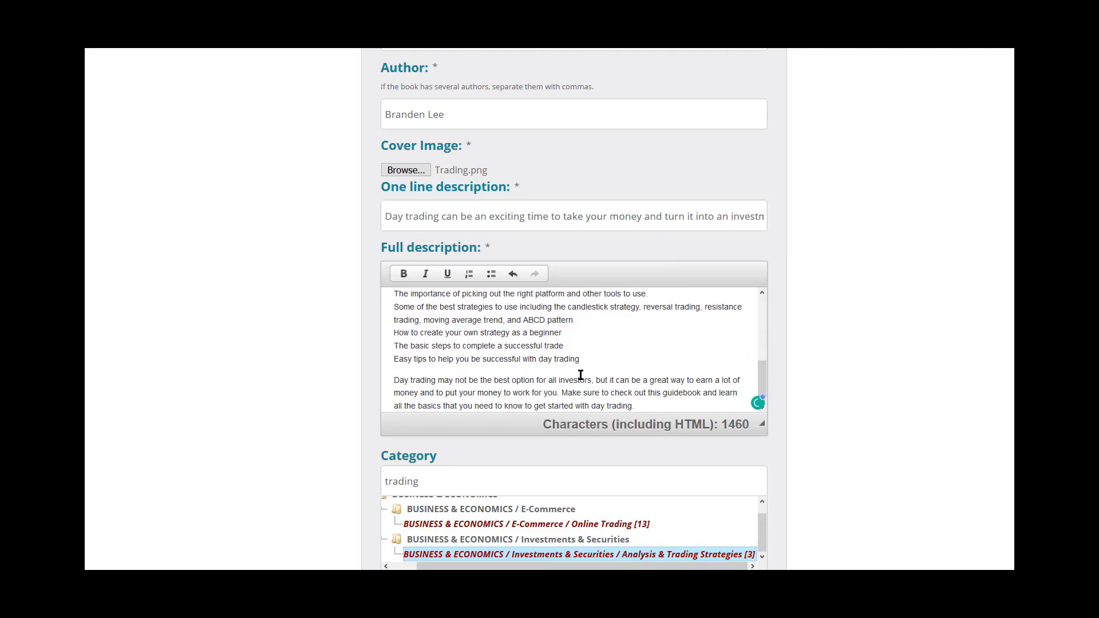
{"action": "left_click_drag", "start_coordinate": [625, 361], "coordinate": [393, 358]}
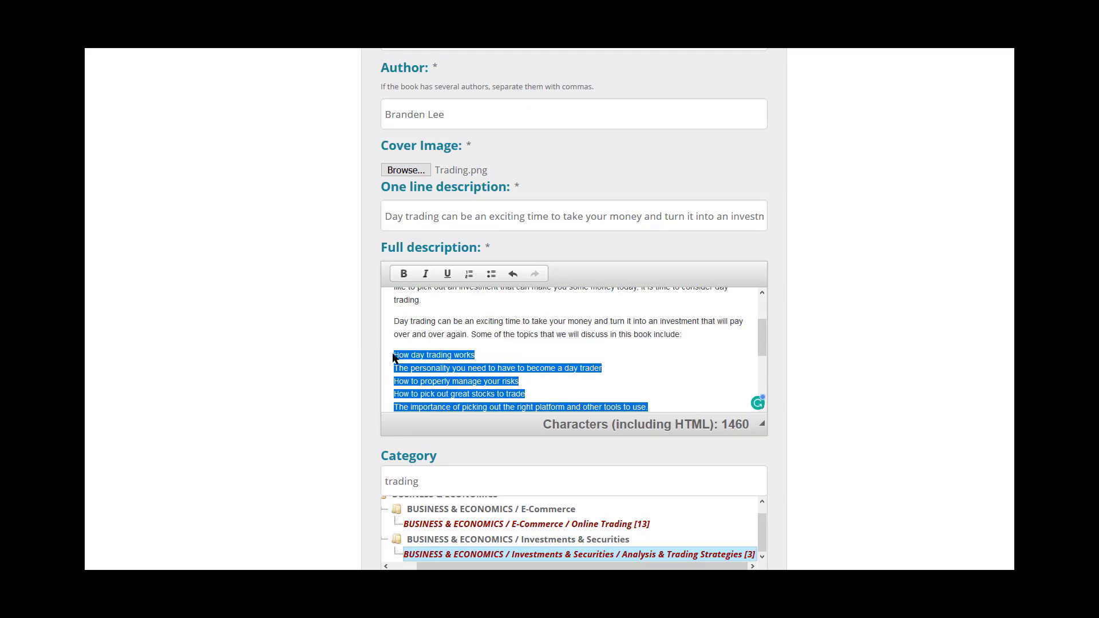
{"action": "left_click", "coordinate": [491, 273]}
{"action": "left_click", "coordinate": [574, 367]}
{"action": "scroll", "coordinate": [584, 360], "scroll_direction": "up", "scroll_amount": 1}
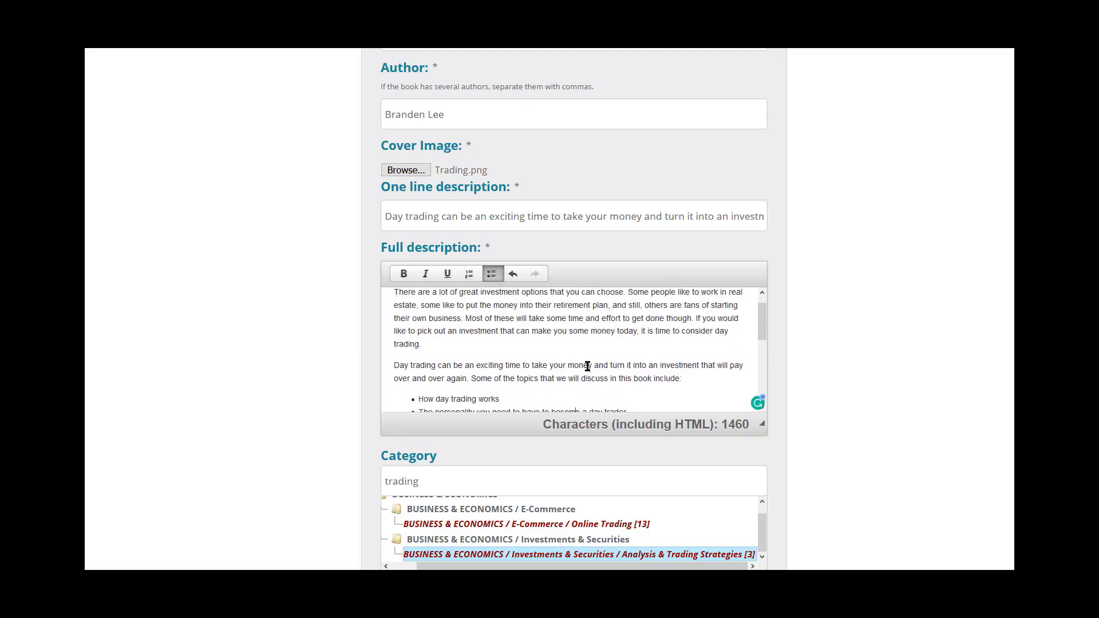
{"action": "scroll", "coordinate": [588, 366], "scroll_direction": "down", "scroll_amount": 5}
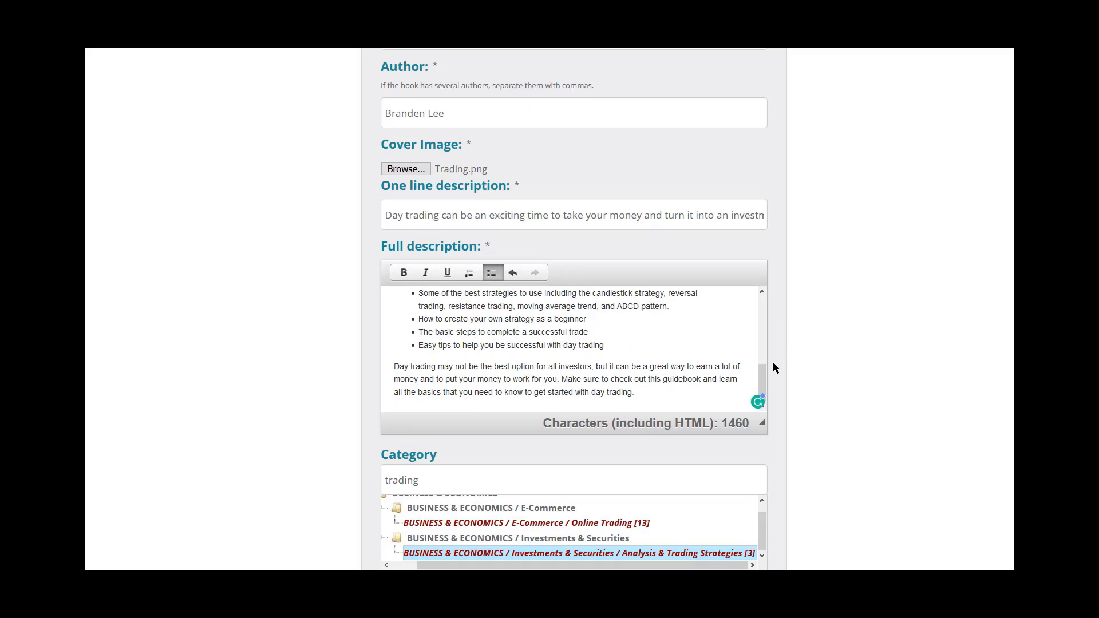
{"action": "scroll", "coordinate": [773, 368], "scroll_direction": "down", "scroll_amount": 5}
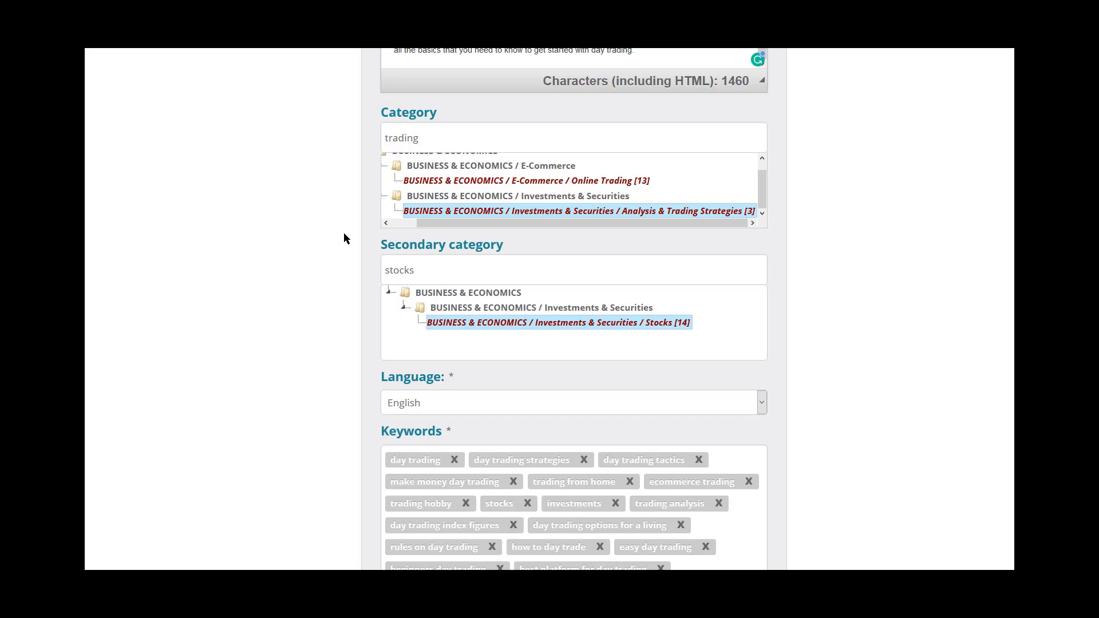
{"action": "scroll", "coordinate": [785, 366], "scroll_direction": "down", "scroll_amount": 2}
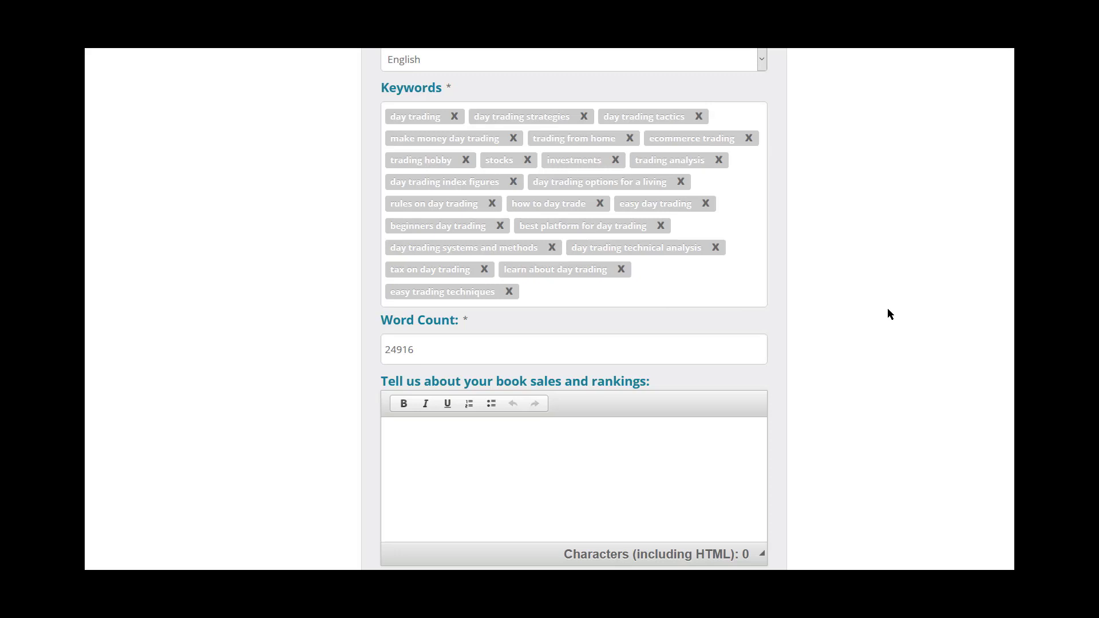
- Delete the empty paragraph between the first two paragraphs of the book sample text
{"action": "scroll", "coordinate": [834, 268], "scroll_direction": "down", "scroll_amount": 4}
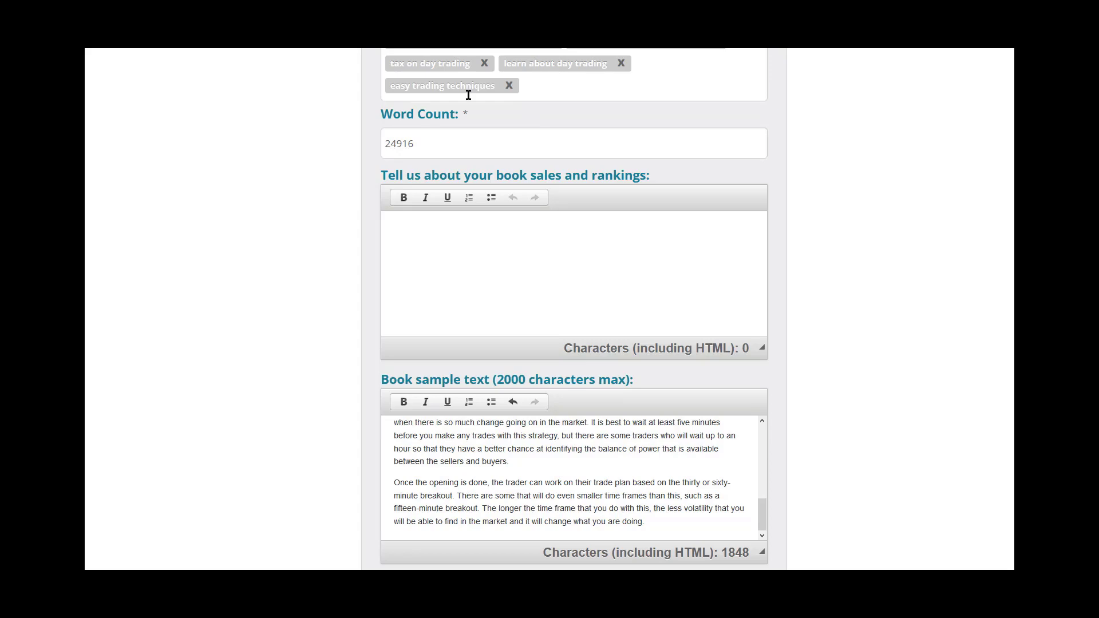
{"action": "scroll", "coordinate": [854, 346], "scroll_direction": "down", "scroll_amount": 4}
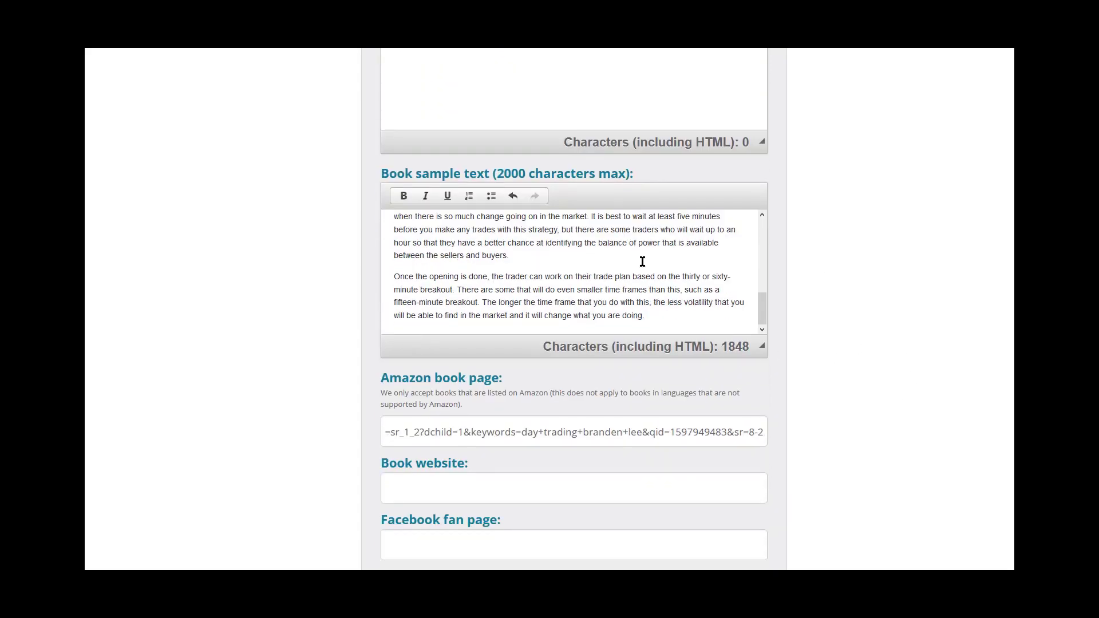
{"action": "scroll", "coordinate": [464, 93], "scroll_direction": "up", "scroll_amount": 3}
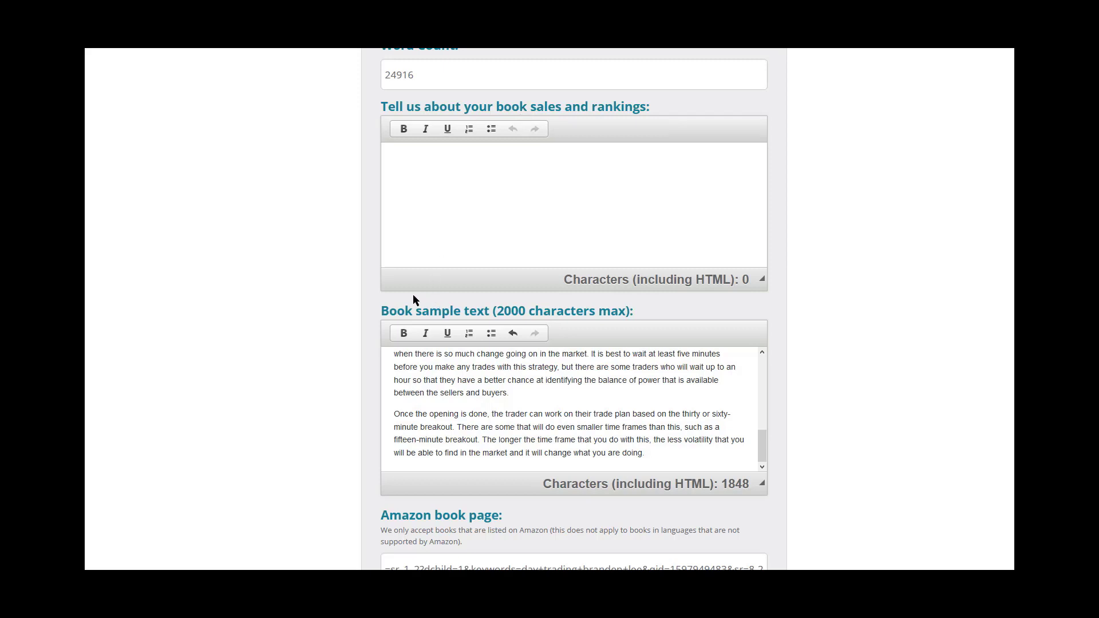
{"action": "scroll", "coordinate": [435, 314], "scroll_direction": "down", "scroll_amount": 1}
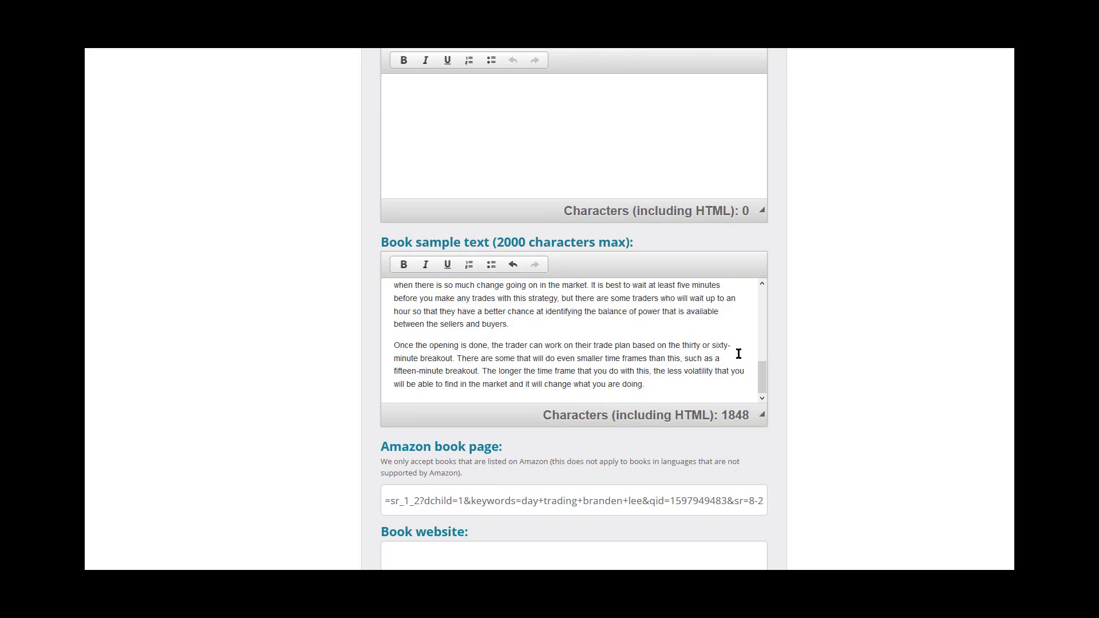
{"action": "left_click_drag", "start_coordinate": [733, 386], "coordinate": [403, 267]}
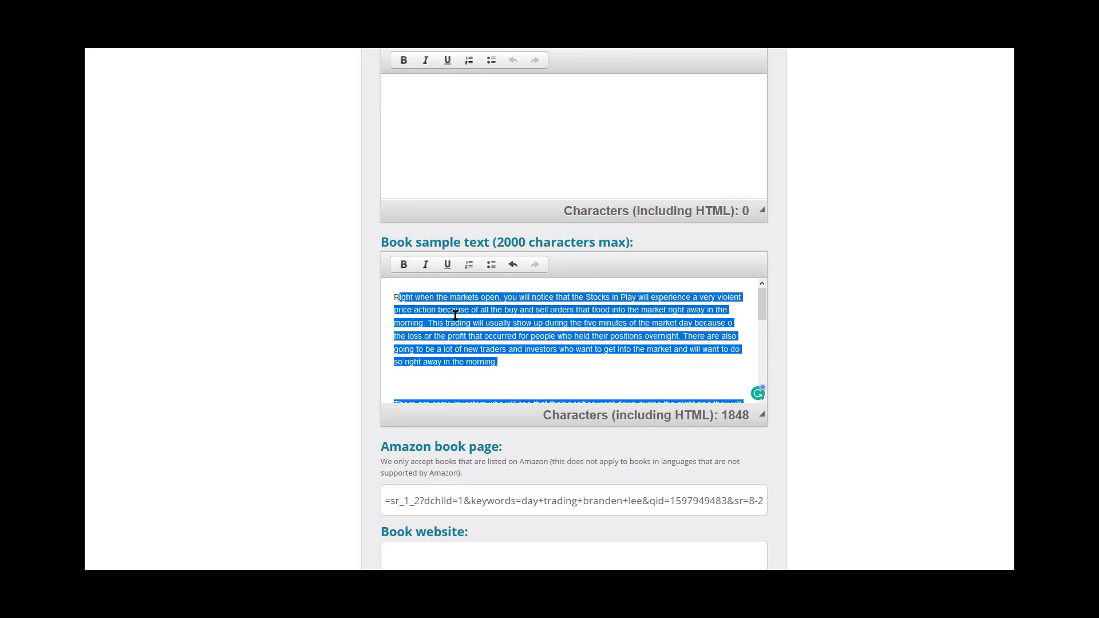
{"action": "left_click", "coordinate": [496, 386]}
{"action": "key", "text": "BackSpace"}
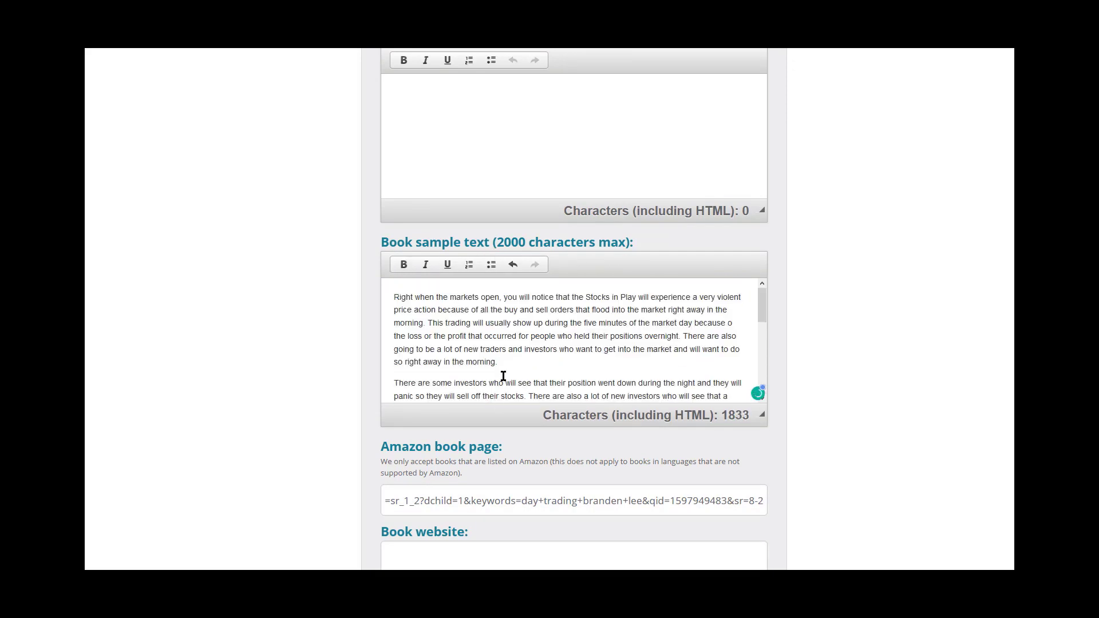
- Delete the empty paragraph before 'As an investor', bringing the sample to 1818 characters
{"action": "scroll", "coordinate": [498, 363], "scroll_direction": "down", "scroll_amount": 2}
{"action": "scroll", "coordinate": [518, 385], "scroll_direction": "down", "scroll_amount": 2}
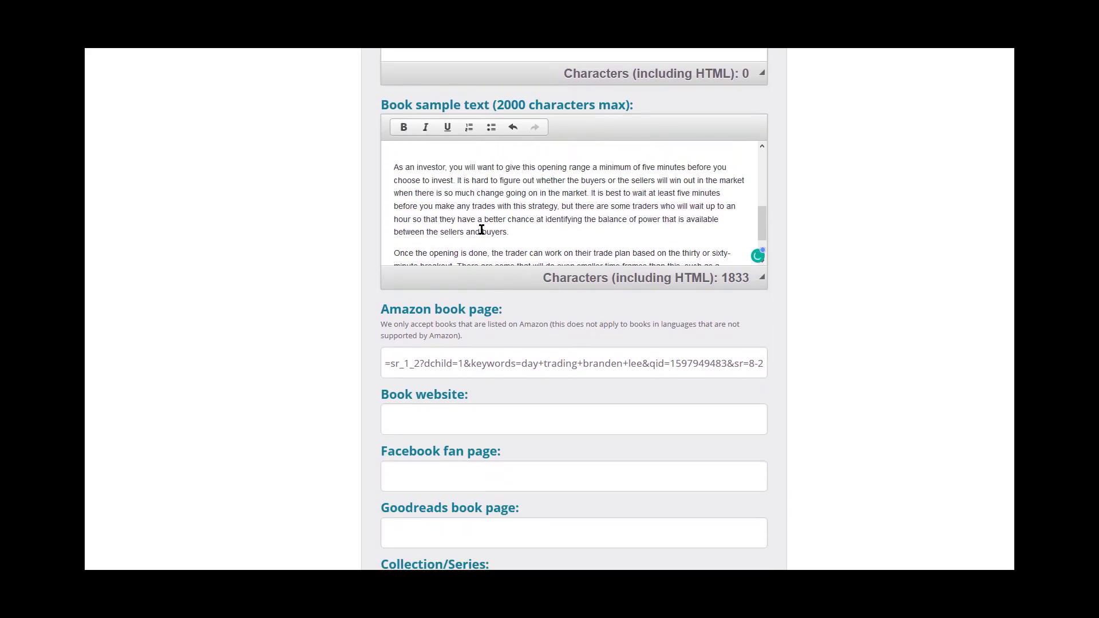
{"action": "scroll", "coordinate": [482, 229], "scroll_direction": "up", "scroll_amount": 3}
{"action": "scroll", "coordinate": [466, 238], "scroll_direction": "down", "scroll_amount": 2}
{"action": "left_click", "coordinate": [420, 235]}
{"action": "key", "text": "BackSpace"}
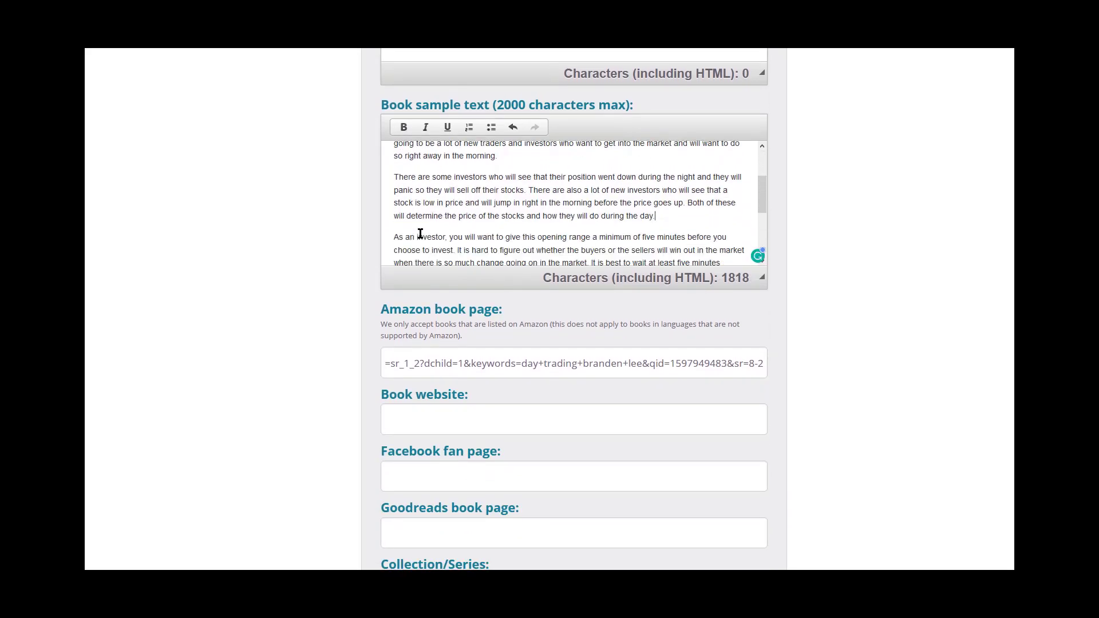
{"action": "key", "text": "ctrl+a"}
{"action": "left_click", "coordinate": [504, 195]}
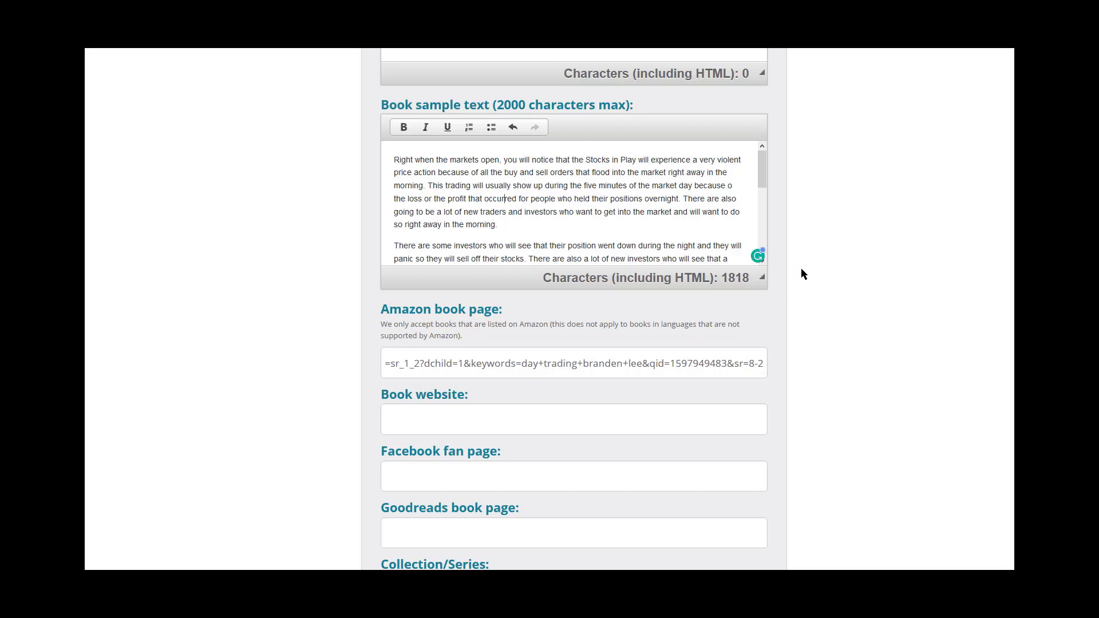
- Trim the Amazon book page link by deleting the tracking tail after the product code
{"action": "left_click_drag", "start_coordinate": [477, 320], "coordinate": [355, 314]}
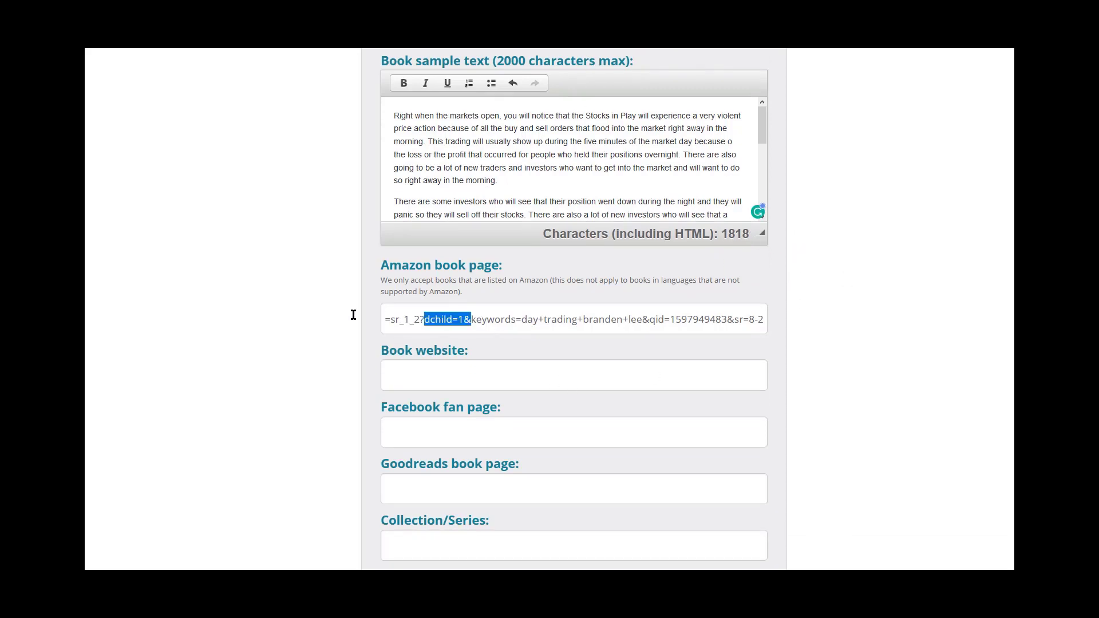
{"action": "left_click", "coordinate": [537, 319]}
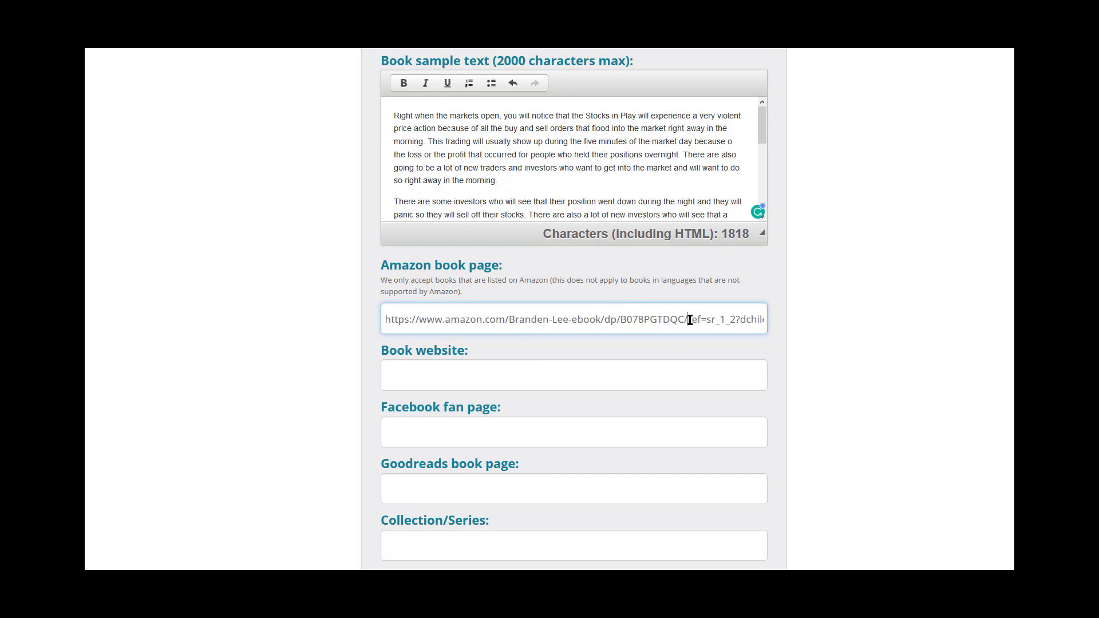
{"action": "left_click_drag", "start_coordinate": [692, 318], "coordinate": [848, 319]}
{"action": "key", "text": "BackSpace"}
{"action": "scroll", "coordinate": [672, 306], "scroll_direction": "down", "scroll_amount": 2}
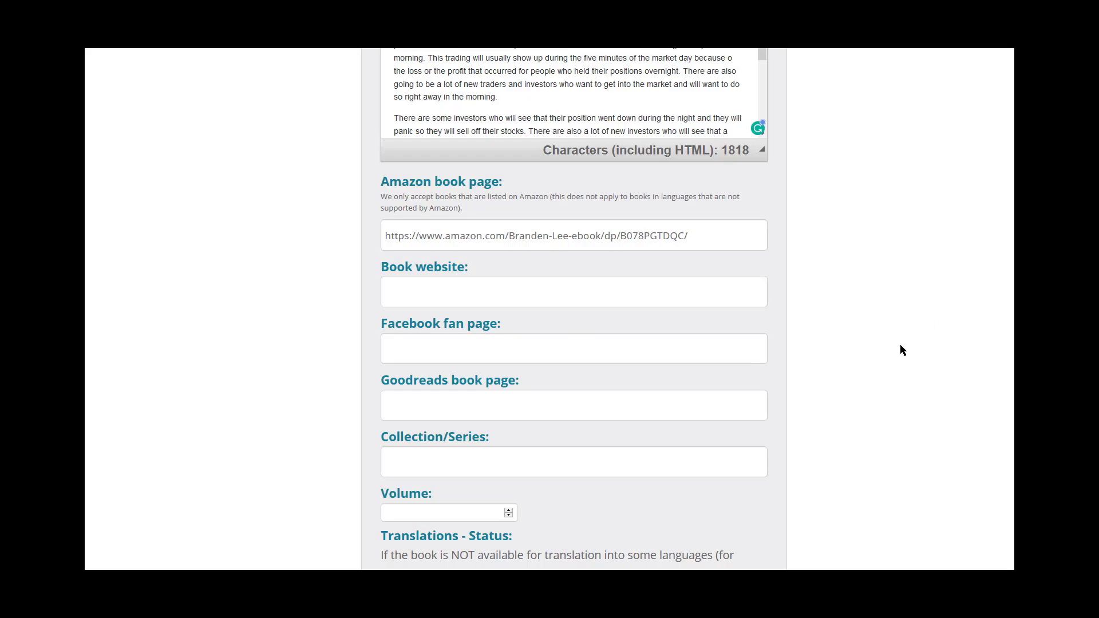
{"action": "scroll", "coordinate": [902, 351], "scroll_direction": "down", "scroll_amount": 3}
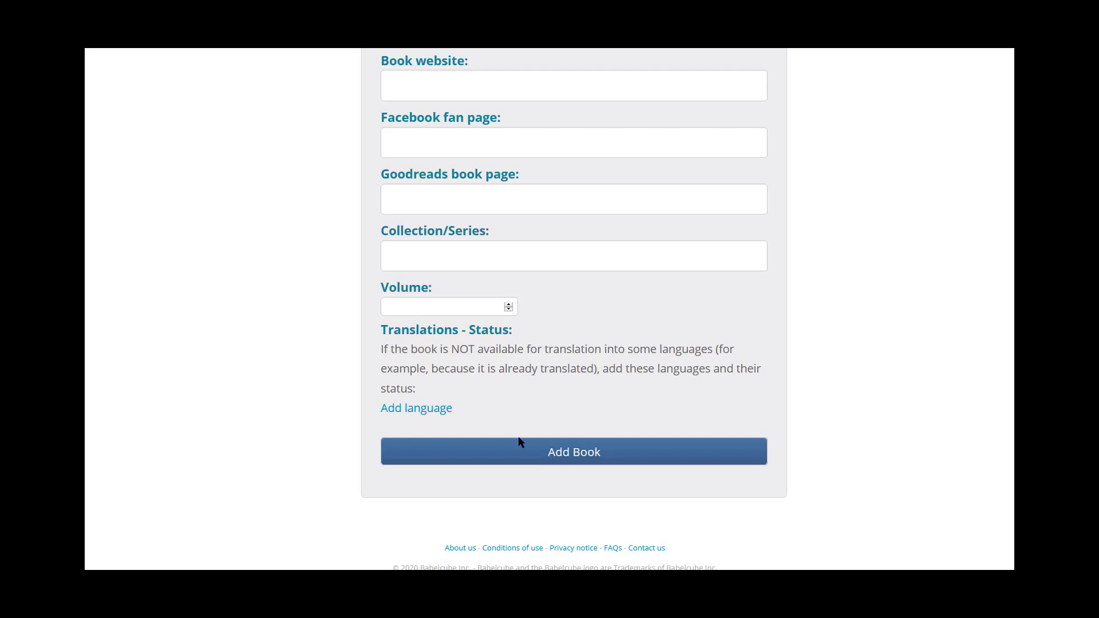
- Submit Day Trading Strategies, then browse the pending translation offers and Books in progress tables
{"action": "left_click", "coordinate": [553, 458]}
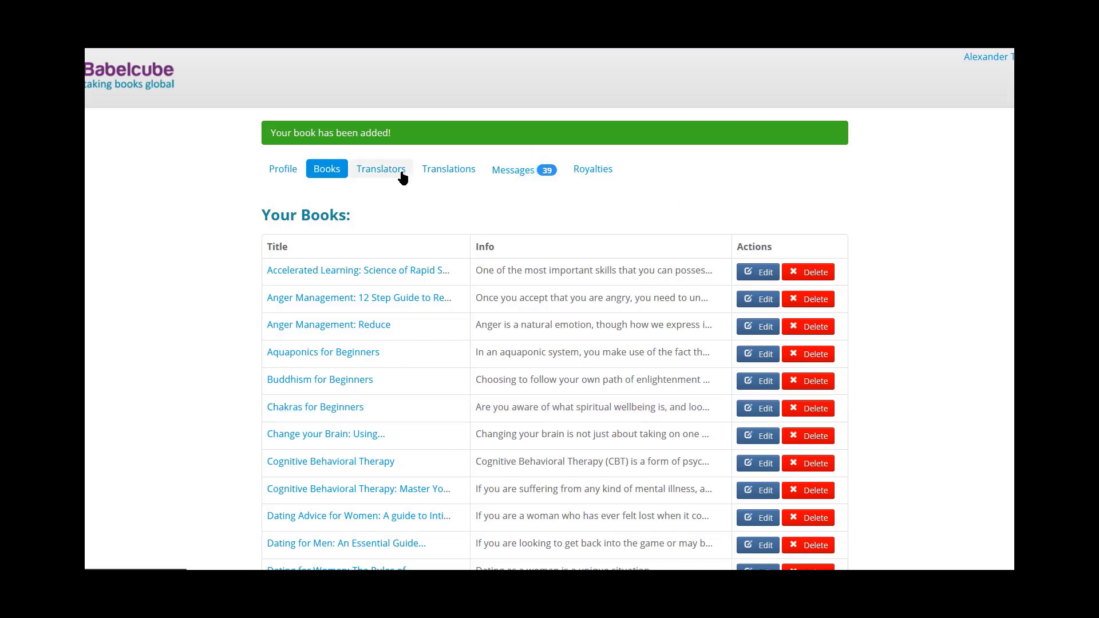
{"action": "left_click", "coordinate": [434, 171]}
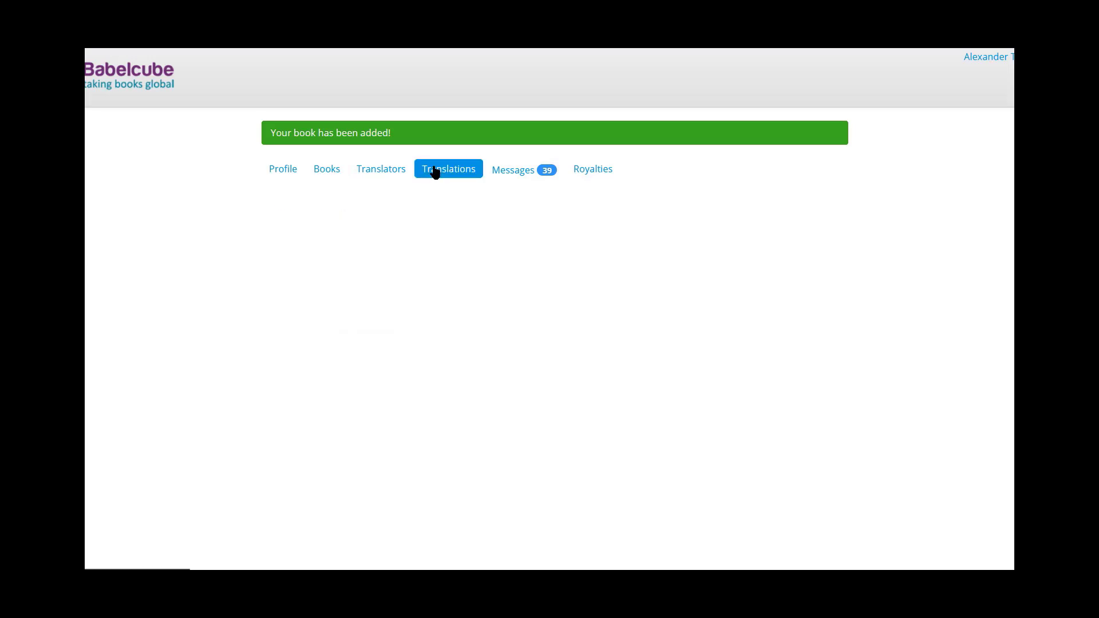
{"action": "scroll", "coordinate": [549, 309], "scroll_direction": "down", "scroll_amount": 8}
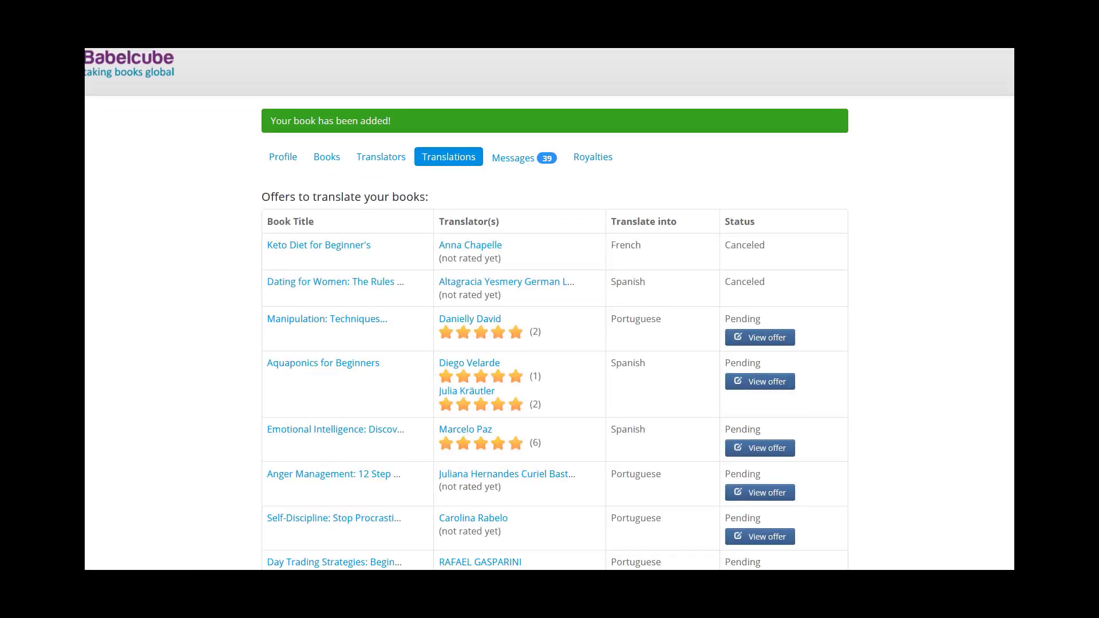
{"action": "scroll", "coordinate": [550, 309], "scroll_direction": "down", "scroll_amount": 13}
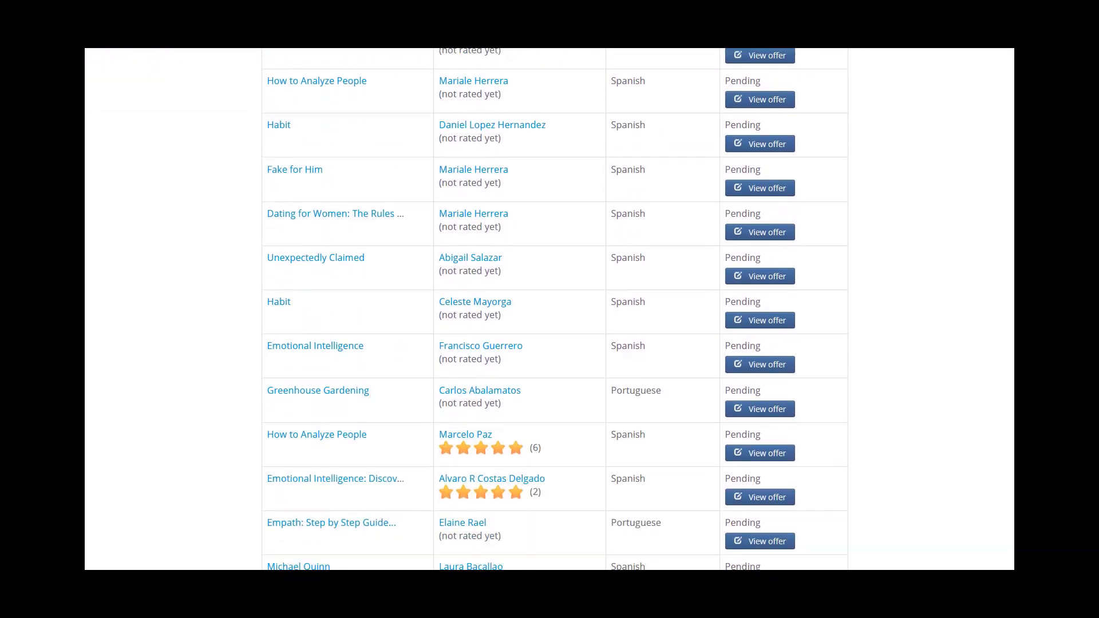
{"action": "scroll", "coordinate": [549, 309], "scroll_direction": "down", "scroll_amount": 11}
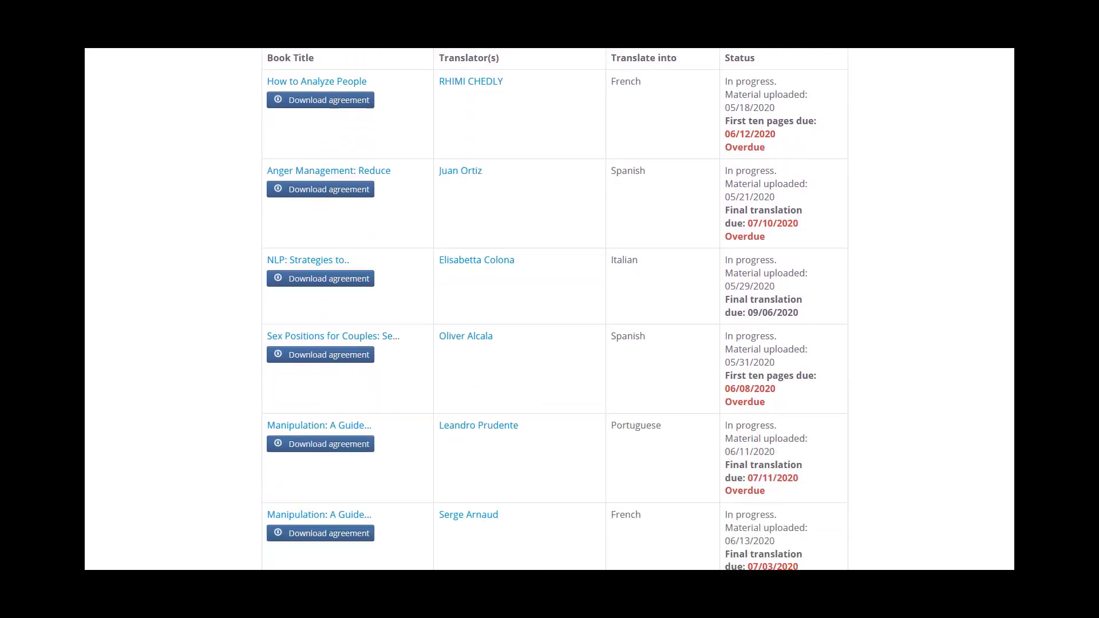
{"action": "scroll", "coordinate": [549, 309], "scroll_direction": "up", "scroll_amount": 1}
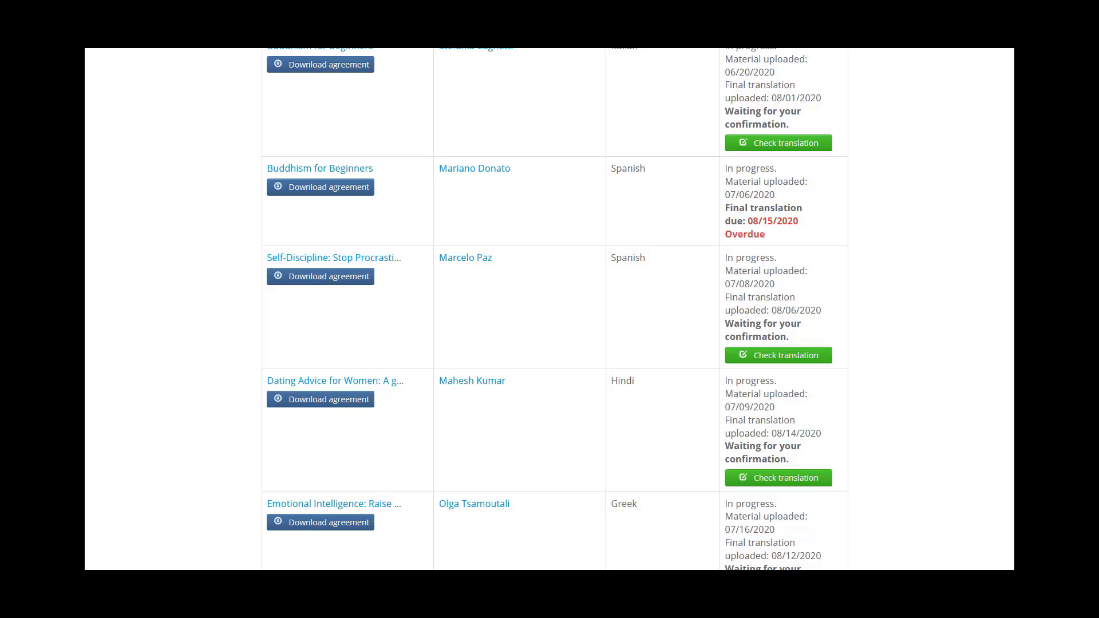
{"action": "scroll", "coordinate": [549, 310], "scroll_direction": "down", "scroll_amount": 6}
{"action": "scroll", "coordinate": [549, 309], "scroll_direction": "up", "scroll_amount": 20}
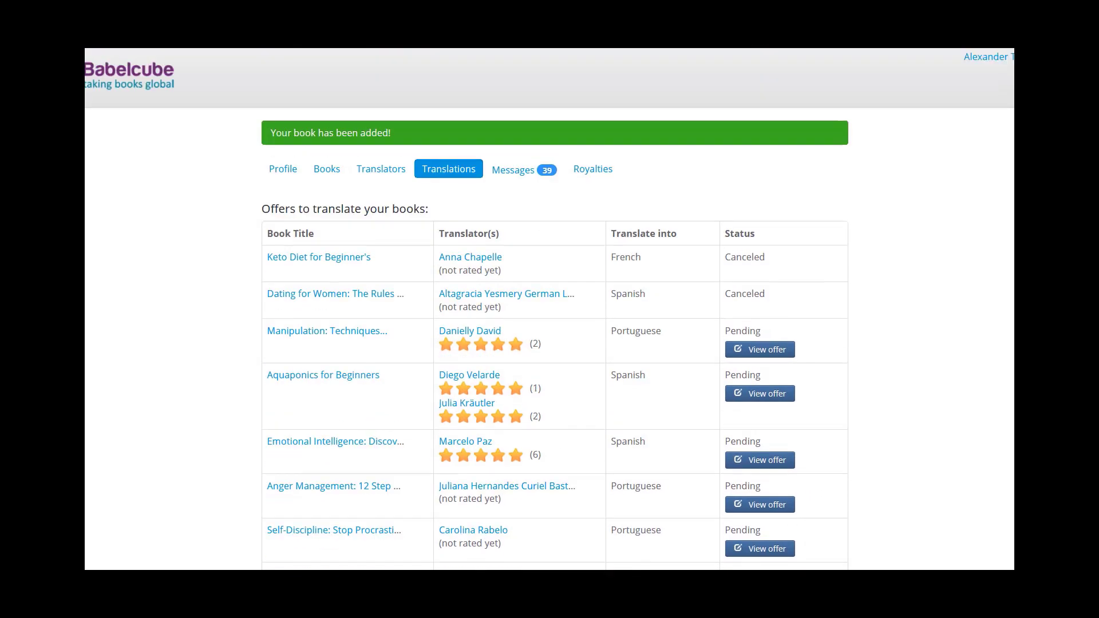
{"action": "scroll", "coordinate": [549, 309], "scroll_direction": "down", "scroll_amount": 20}
{"action": "scroll", "coordinate": [549, 309], "scroll_direction": "up", "scroll_amount": 15}
{"action": "scroll", "coordinate": [550, 309], "scroll_direction": "down", "scroll_amount": 8}
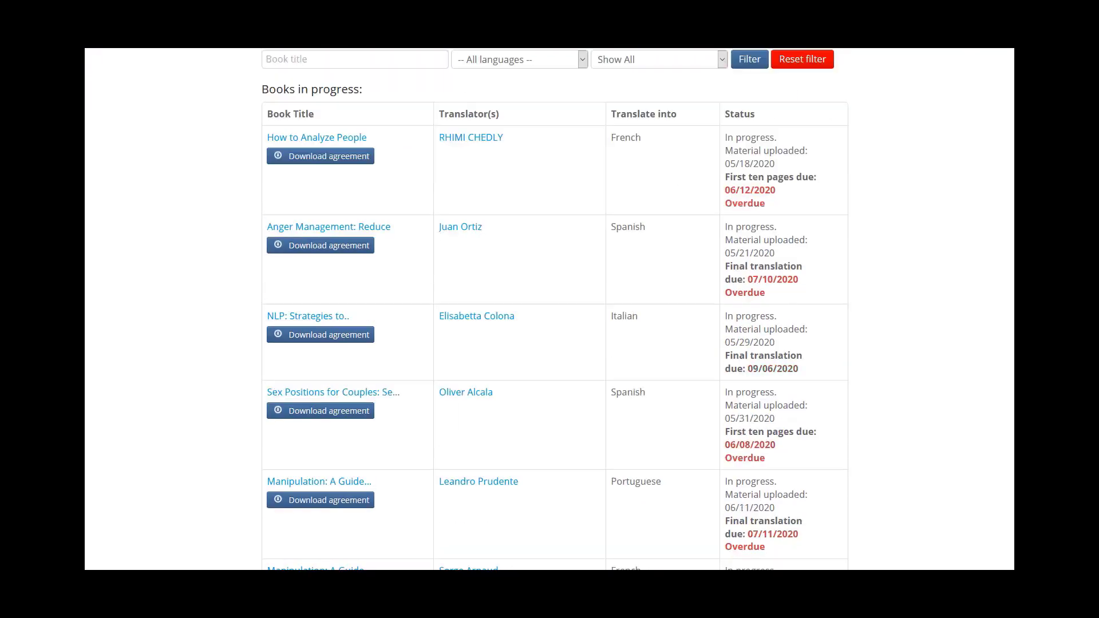
{"action": "scroll", "coordinate": [501, 325], "scroll_direction": "down", "scroll_amount": 2}
{"action": "scroll", "coordinate": [500, 325], "scroll_direction": "up", "scroll_amount": 8}
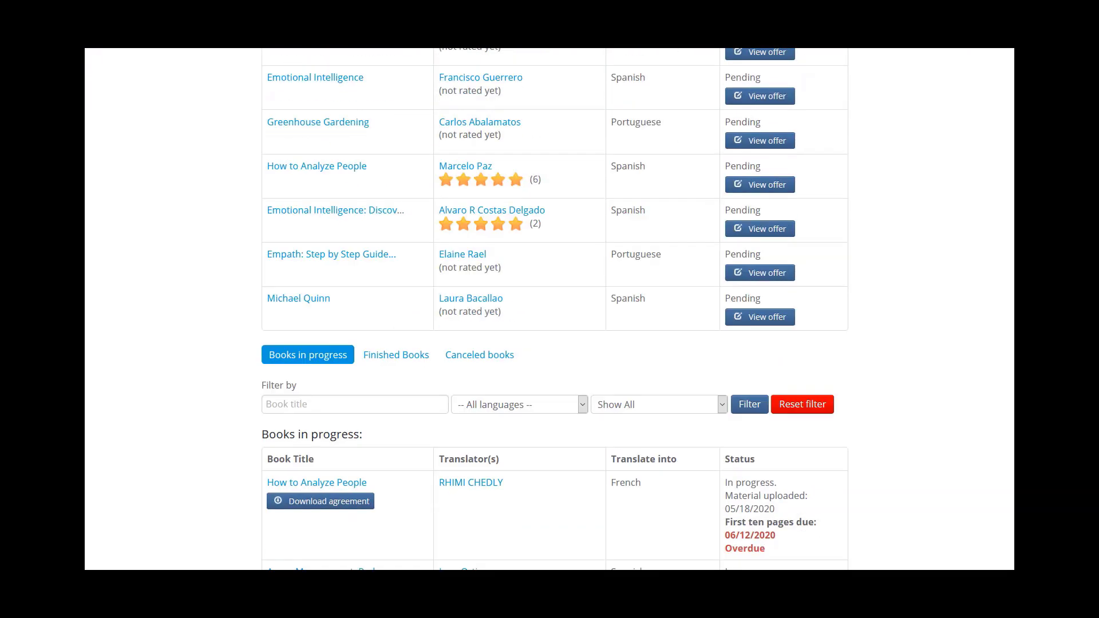
- List the books with finished translations and scroll through their table
{"action": "left_click", "coordinate": [400, 363]}
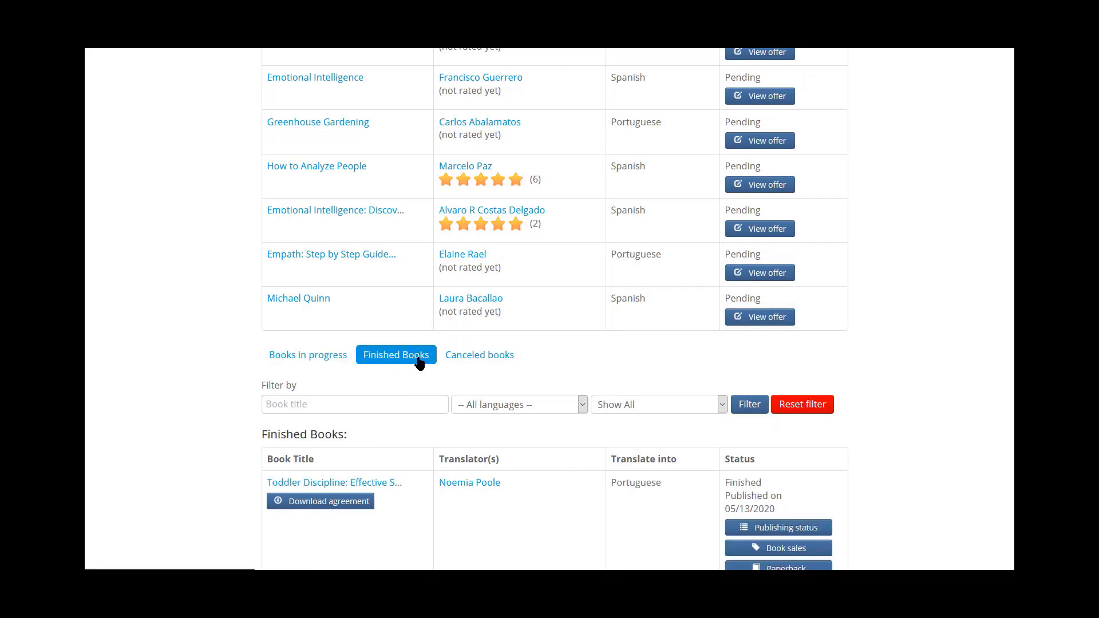
{"action": "scroll", "coordinate": [420, 363], "scroll_direction": "down", "scroll_amount": 15}
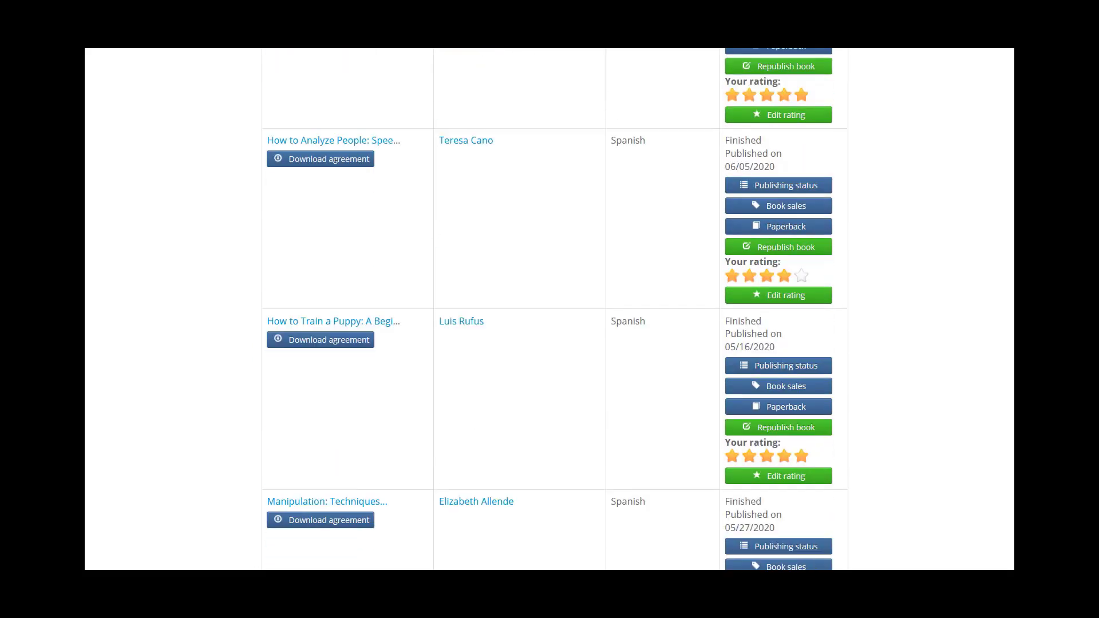
{"action": "scroll", "coordinate": [990, 302], "scroll_direction": "down", "scroll_amount": 10}
{"action": "scroll", "coordinate": [990, 302], "scroll_direction": "up", "scroll_amount": 3}
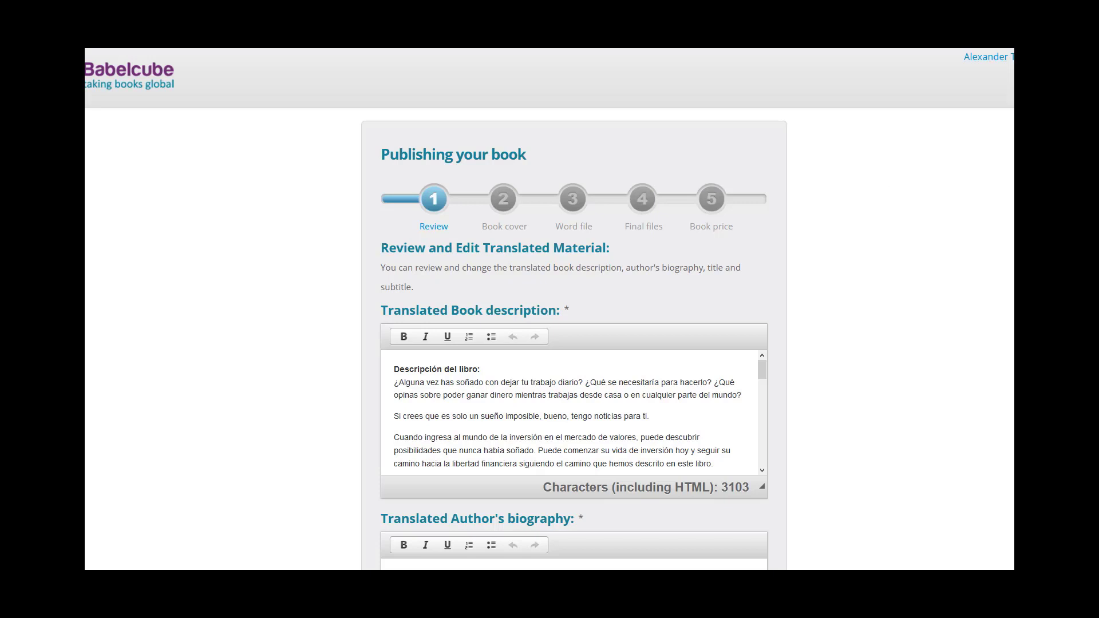
- Scroll through the Spanish description, biography, title, subtitle and keywords on the Review step
{"action": "scroll", "coordinate": [869, 222], "scroll_direction": "down", "scroll_amount": 5}
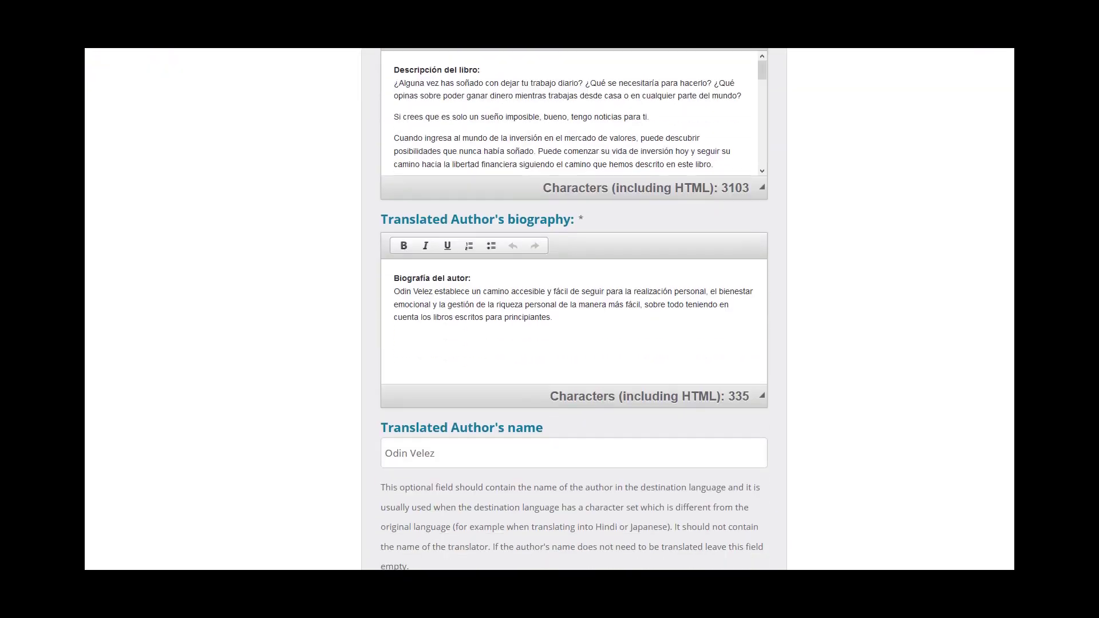
{"action": "scroll", "coordinate": [465, 384], "scroll_direction": "down", "scroll_amount": 4}
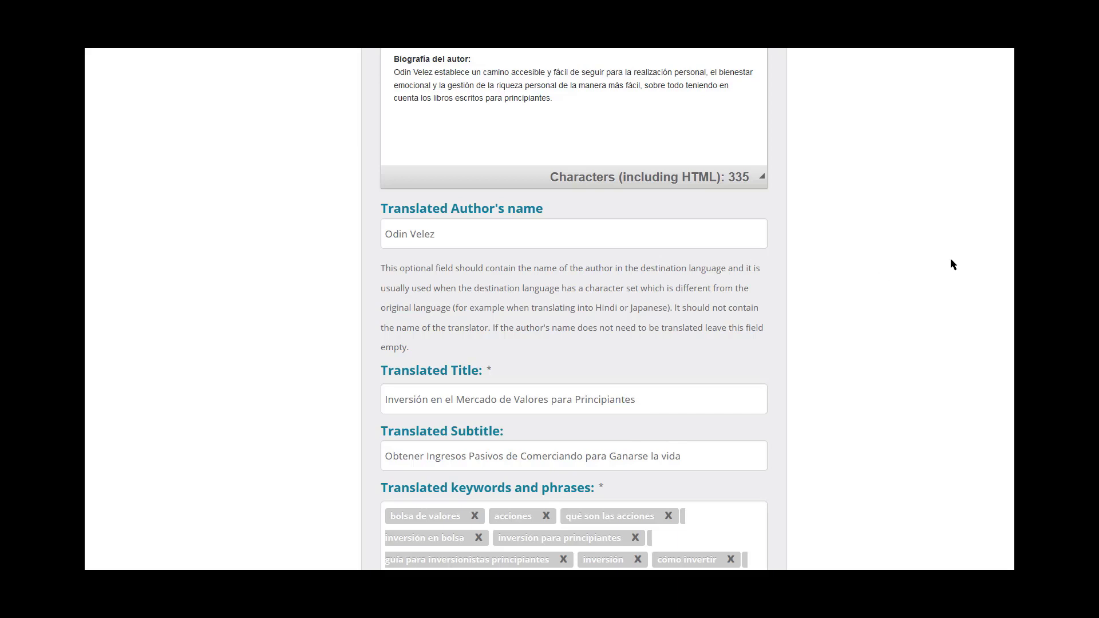
{"action": "scroll", "coordinate": [951, 262], "scroll_direction": "down", "scroll_amount": 3}
{"action": "scroll", "coordinate": [573, 309], "scroll_direction": "down", "scroll_amount": 3}
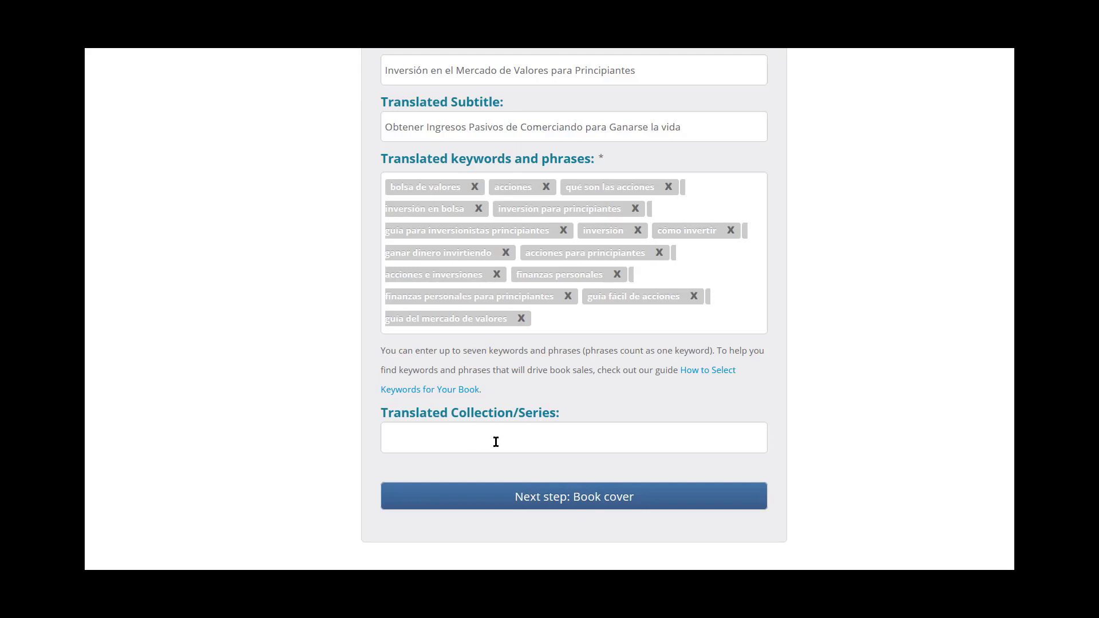
{"action": "scroll", "coordinate": [451, 435], "scroll_direction": "down", "scroll_amount": 2}
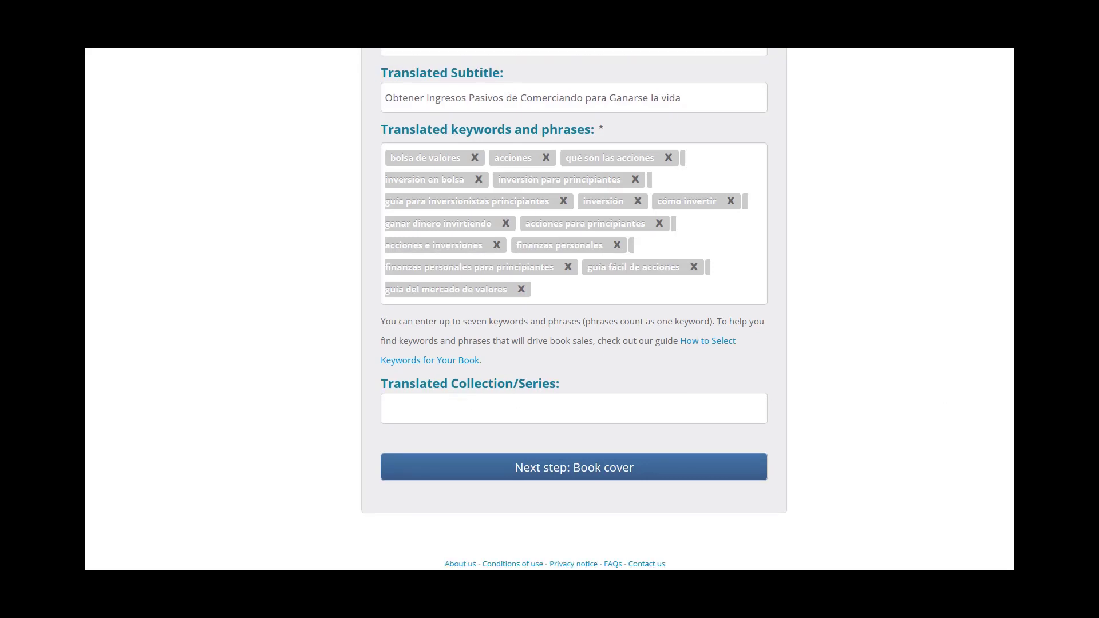
{"action": "scroll", "coordinate": [452, 435], "scroll_direction": "up", "scroll_amount": 10}
{"action": "scroll", "coordinate": [791, 164], "scroll_direction": "up", "scroll_amount": 1}
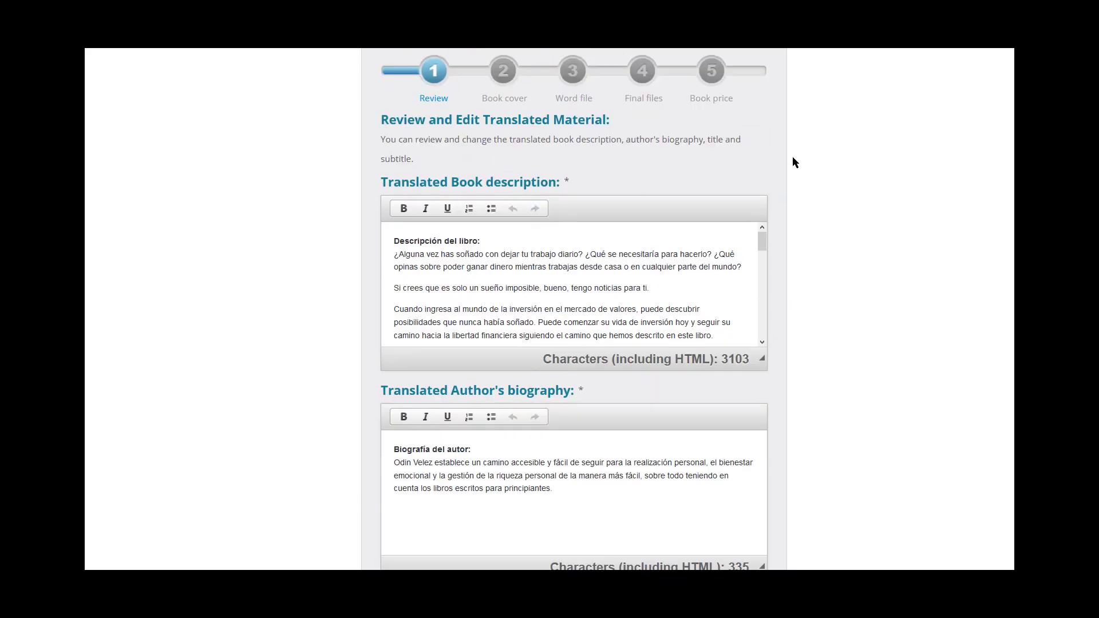
{"action": "scroll", "coordinate": [549, 454], "scroll_direction": "down", "scroll_amount": 10}
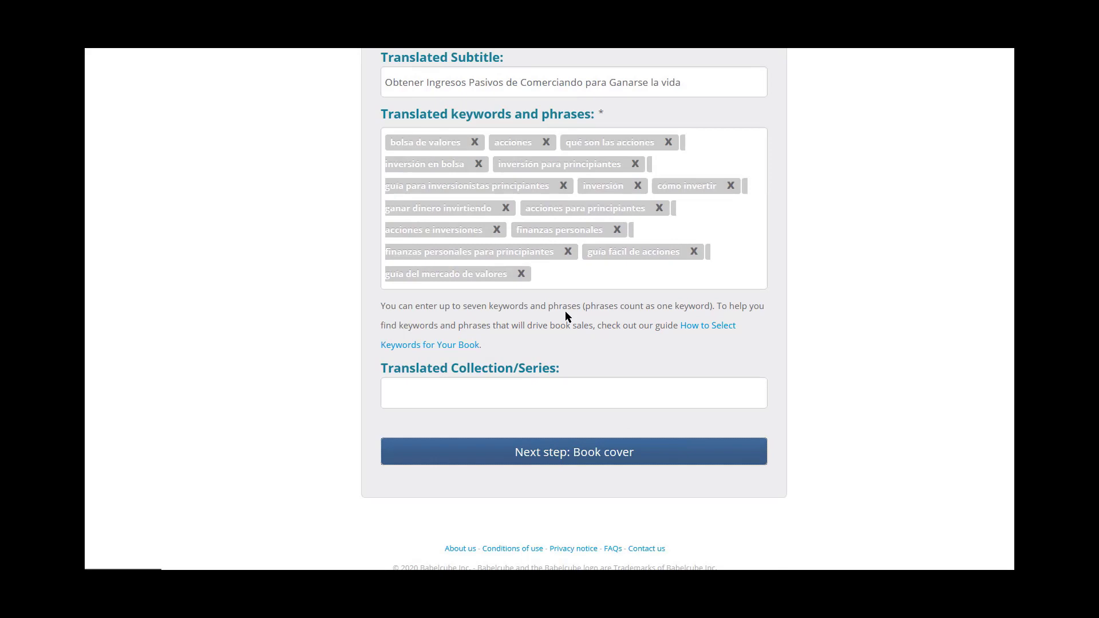
{"action": "scroll", "coordinate": [633, 383], "scroll_direction": "down", "scroll_amount": 2}
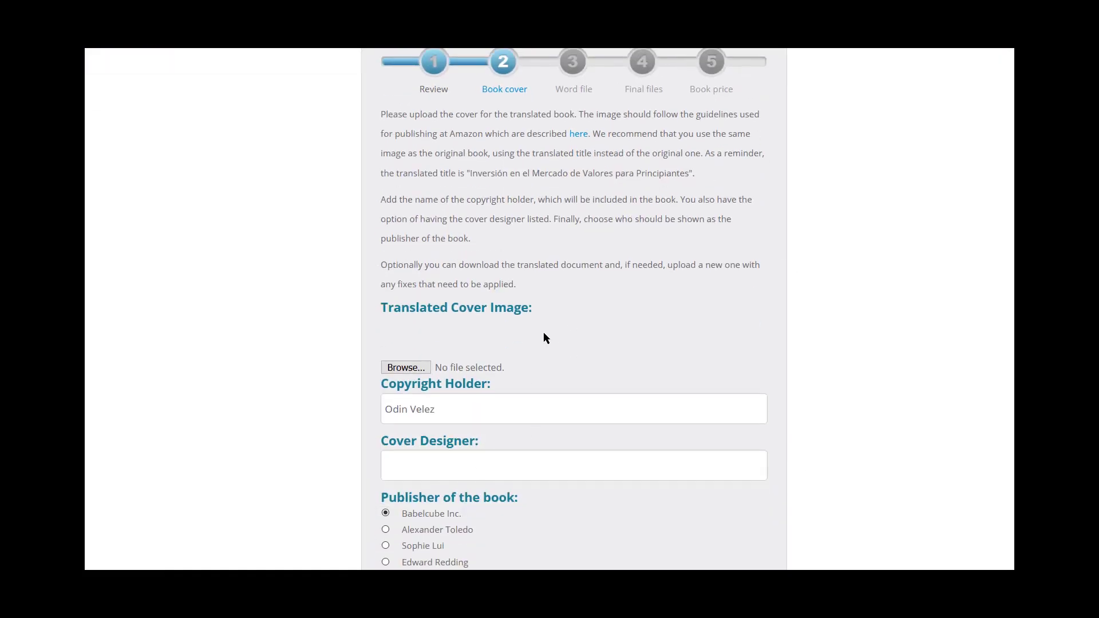
{"action": "scroll", "coordinate": [605, 329], "scroll_direction": "down", "scroll_amount": 4}
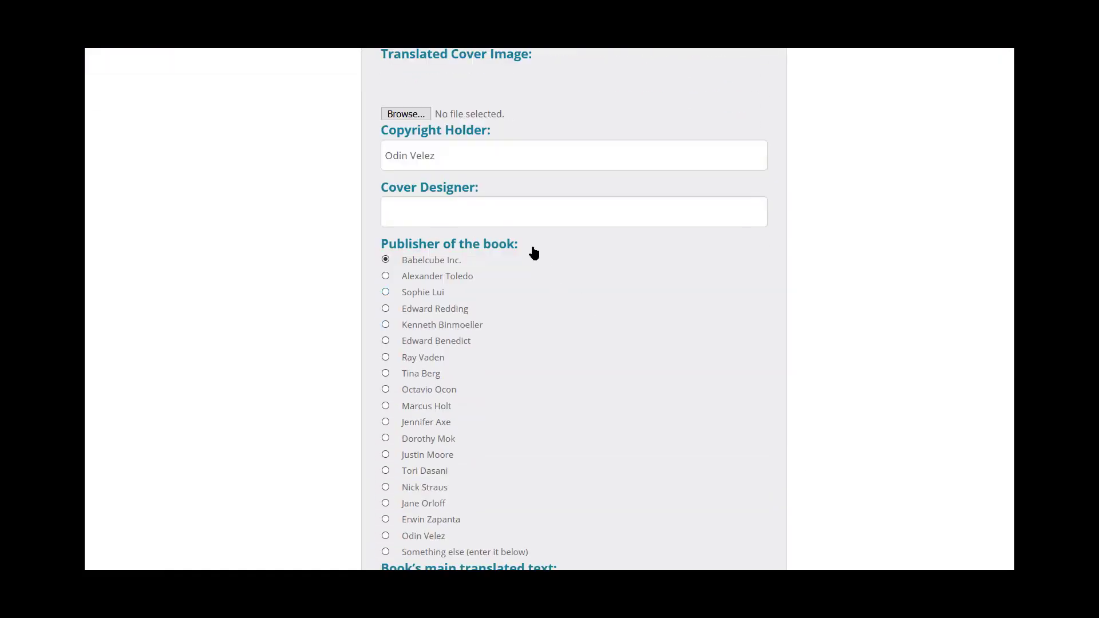
{"action": "scroll", "coordinate": [483, 381], "scroll_direction": "down", "scroll_amount": 3}
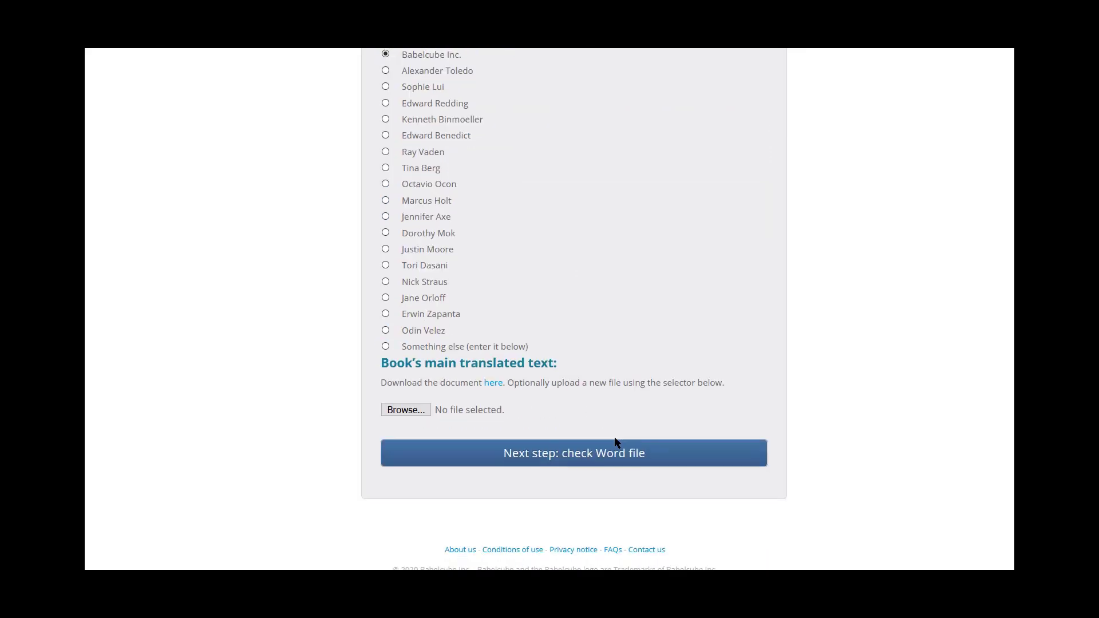
{"action": "scroll", "coordinate": [486, 383], "scroll_direction": "up", "scroll_amount": 4}
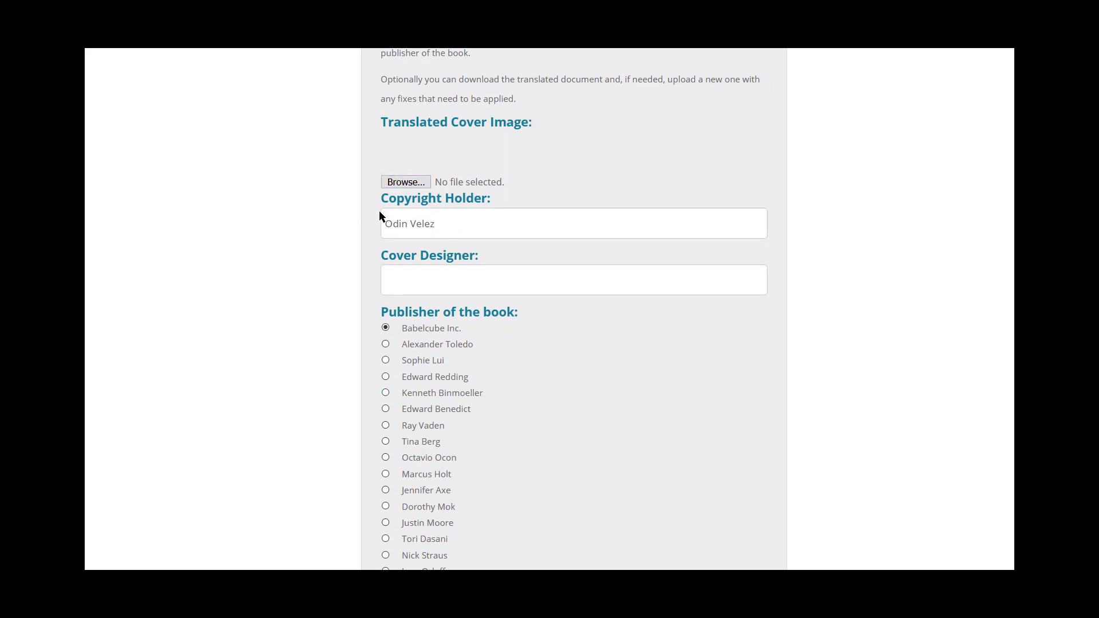
{"action": "middle_click", "coordinate": [823, 205]}
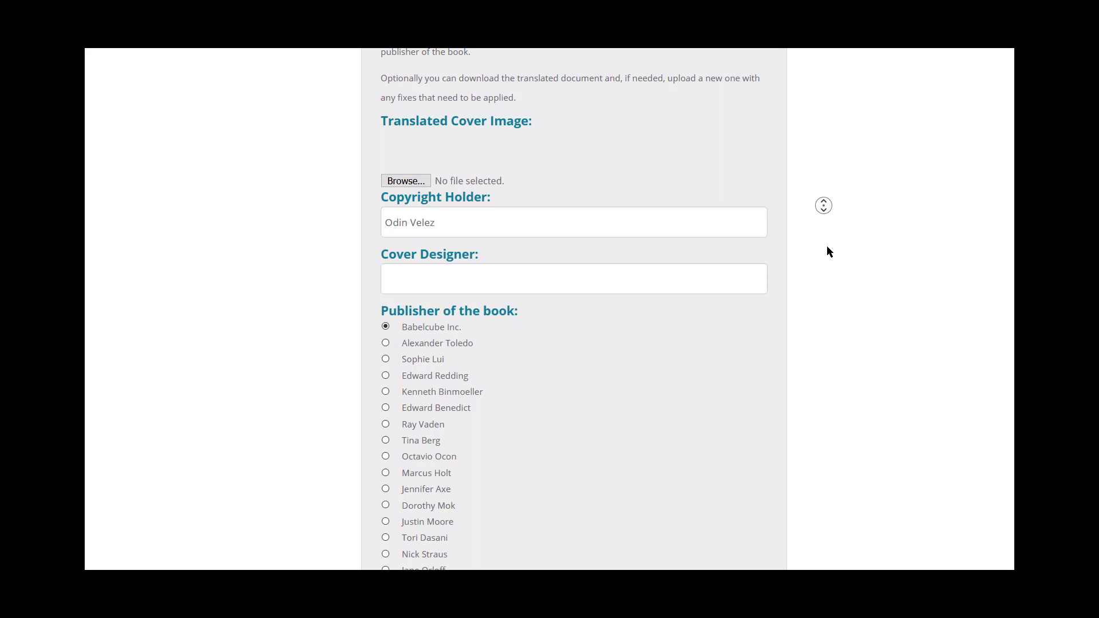
{"action": "scroll", "coordinate": [826, 252], "scroll_direction": "down", "scroll_amount": 5}
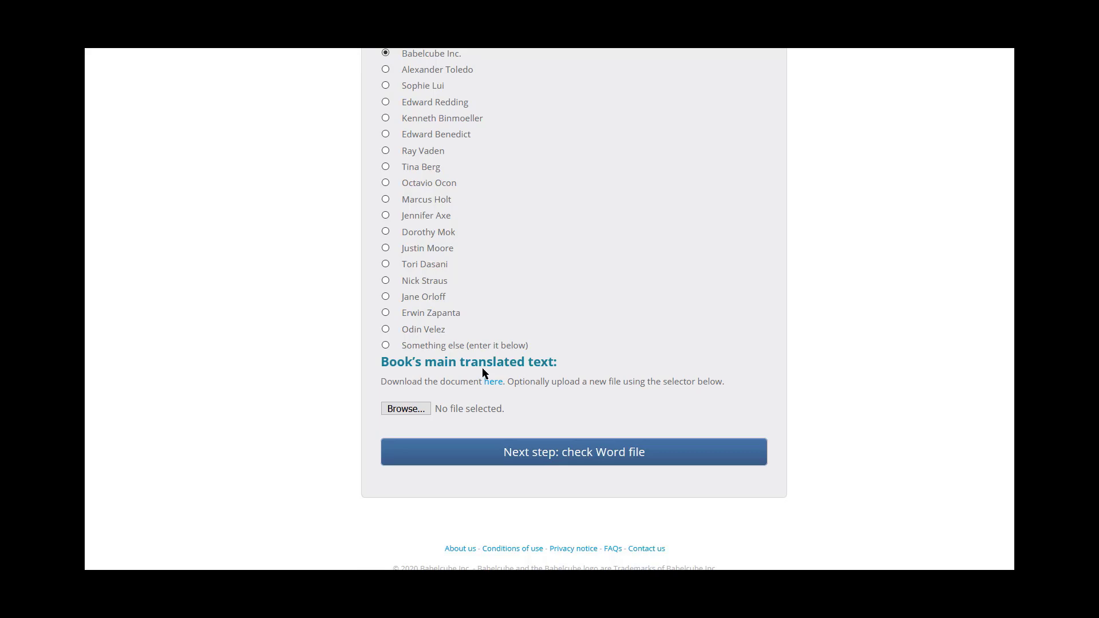
{"action": "middle_click", "coordinate": [847, 433]}
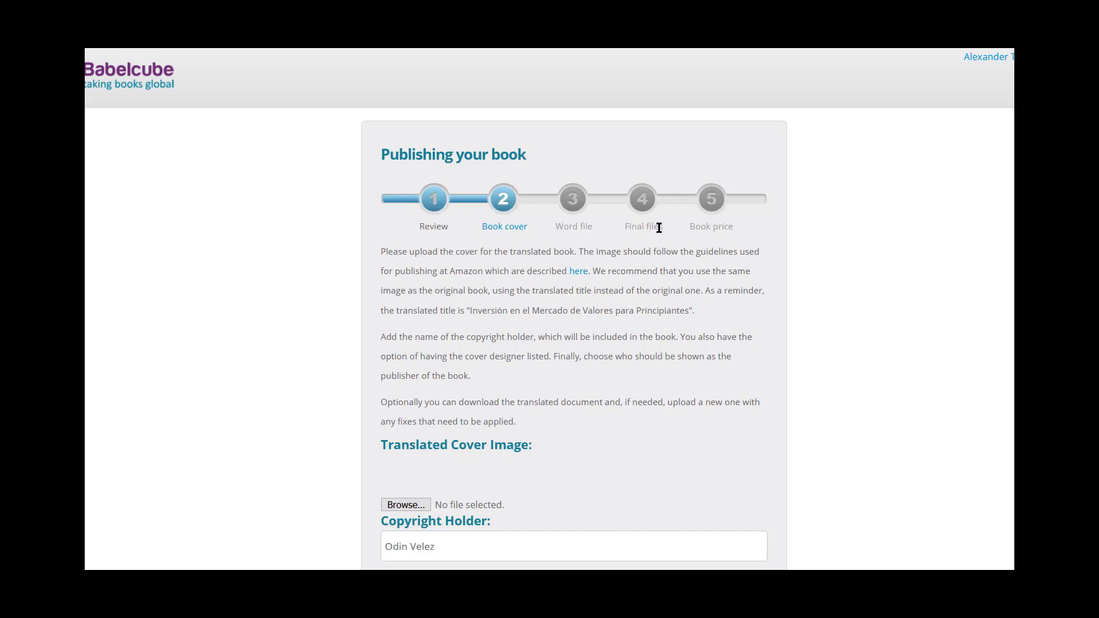
{"action": "left_click_drag", "start_coordinate": [659, 226], "coordinate": [628, 226]}
{"action": "left_click", "coordinate": [627, 227]}
- Go via the publisher profile and translator search back to the Your Books list
{"action": "left_click", "coordinate": [973, 57]}
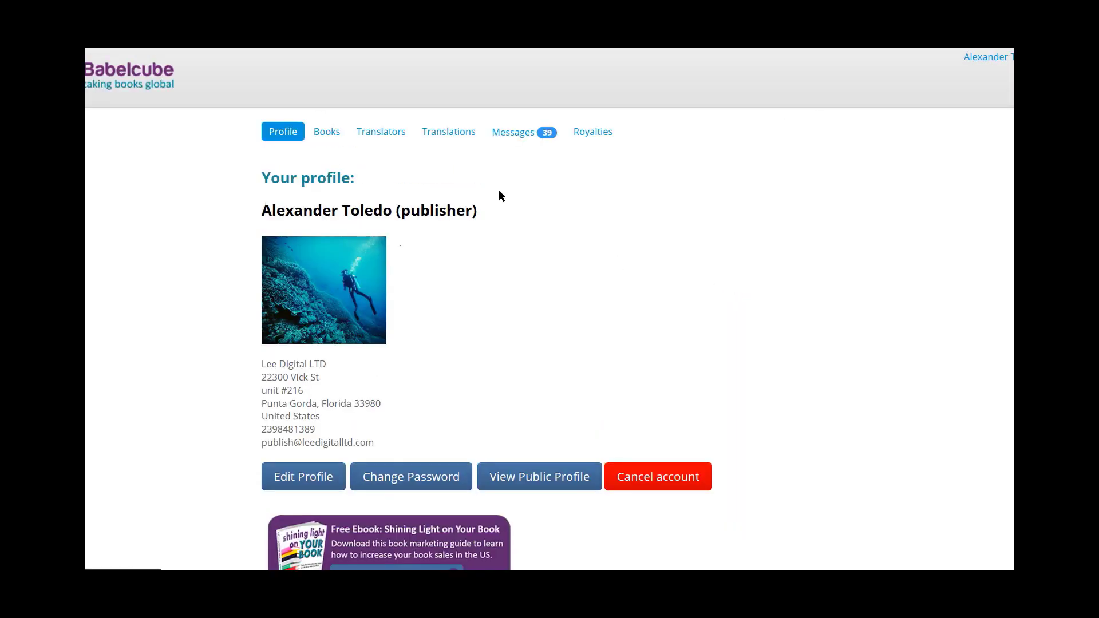
{"action": "left_click", "coordinate": [362, 138]}
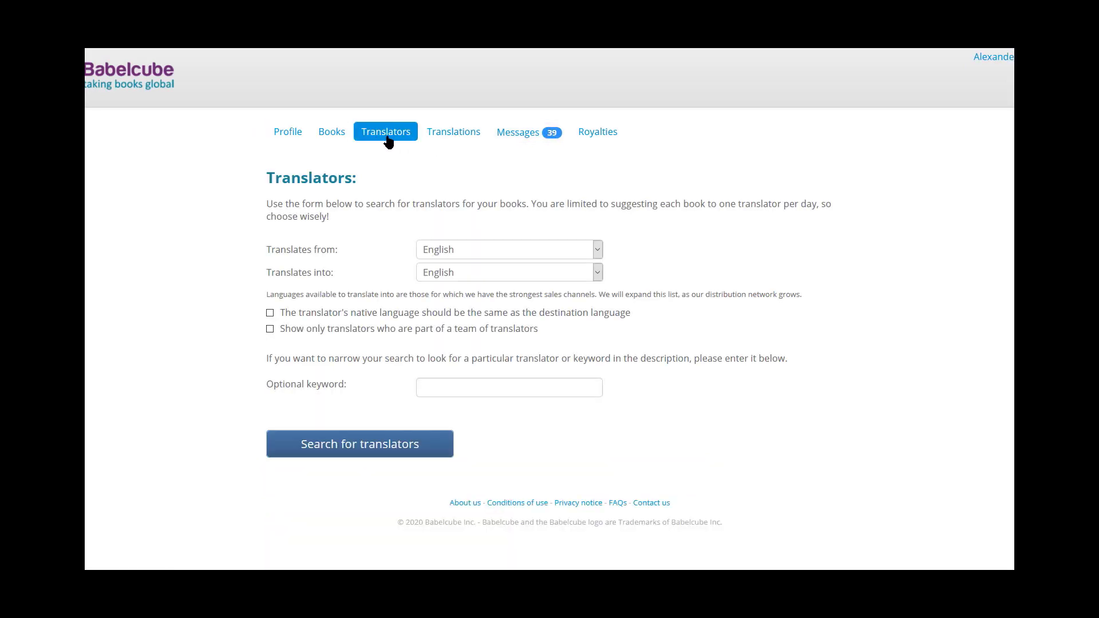
{"action": "left_click", "coordinate": [337, 134]}
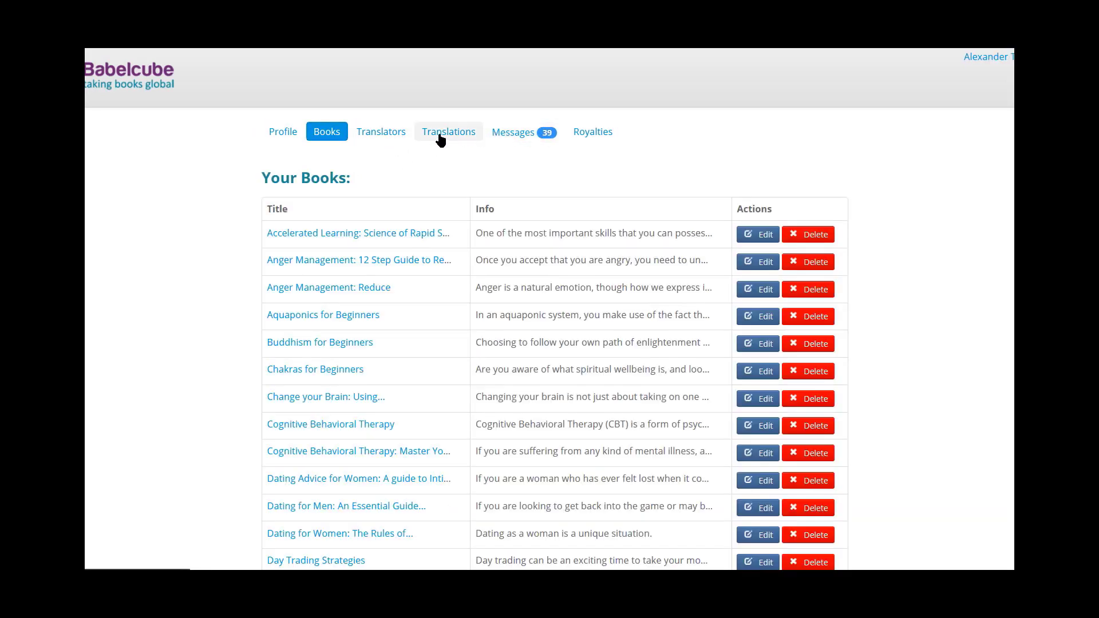